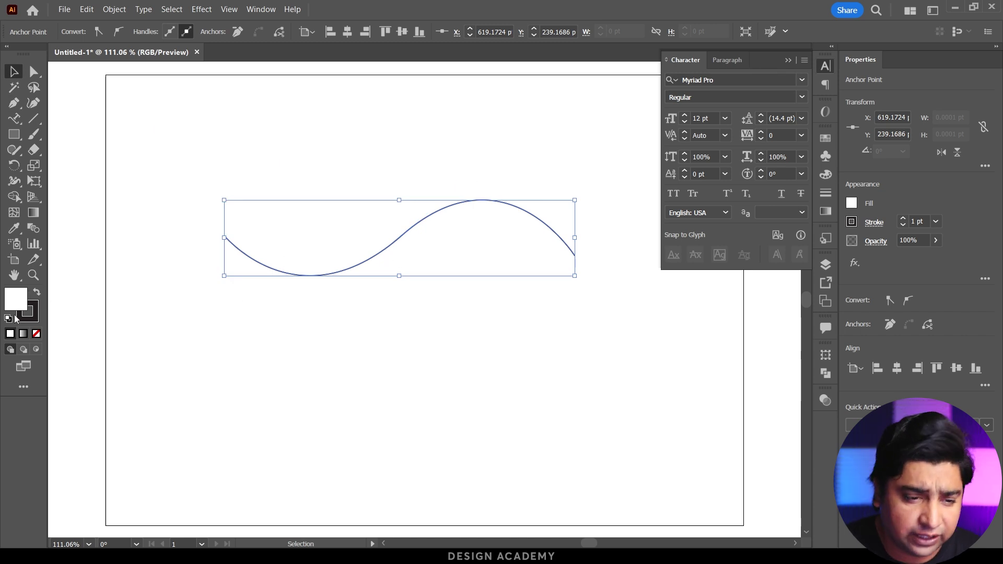
Step: Remove the wave's fill and place the text "type on a path" along it, starting from the curve's left end
{"action": "left_click", "coordinate": [37, 334]}
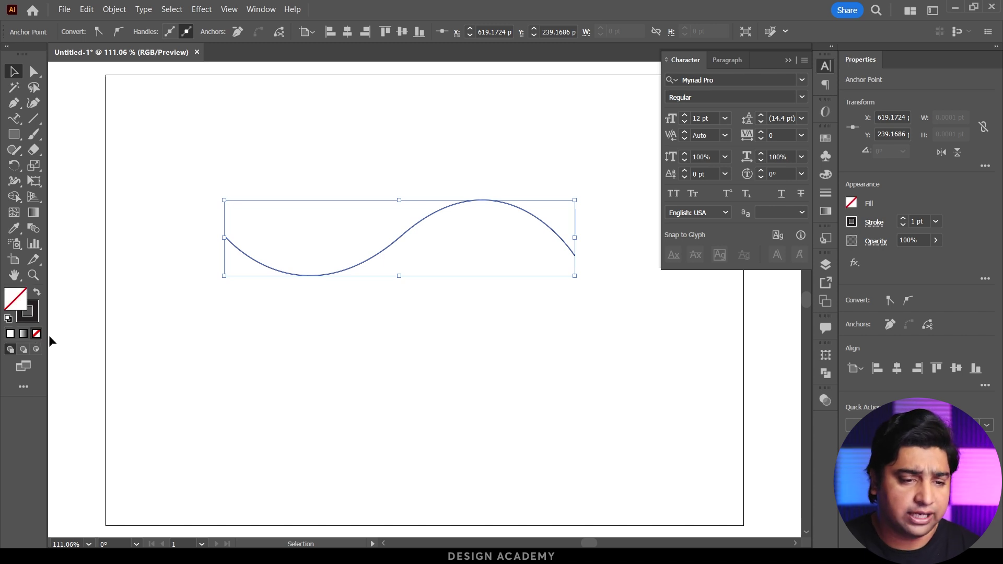
{"action": "left_click_drag", "start_coordinate": [14, 119], "coordinate": [92, 150]}
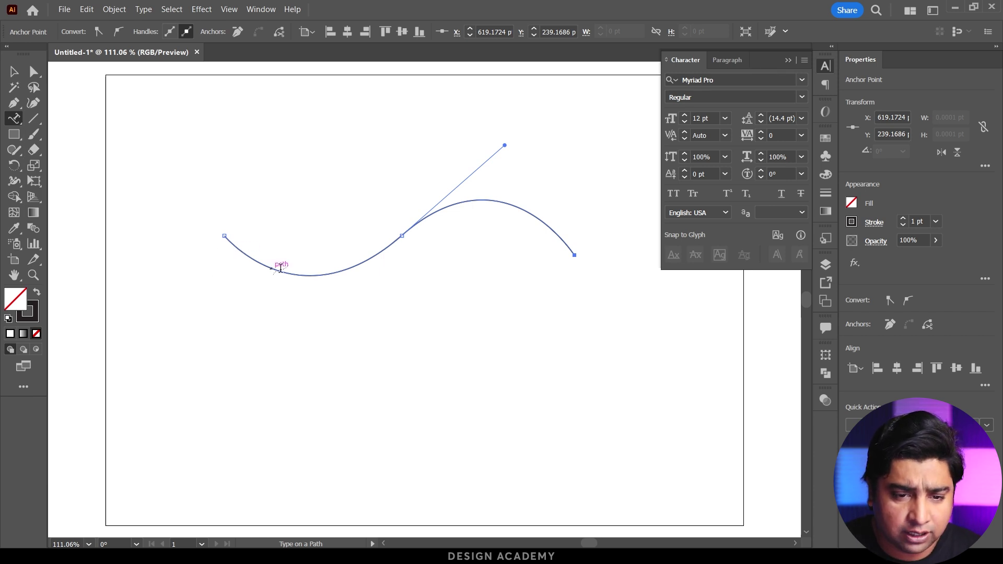
{"action": "left_click", "coordinate": [399, 236]}
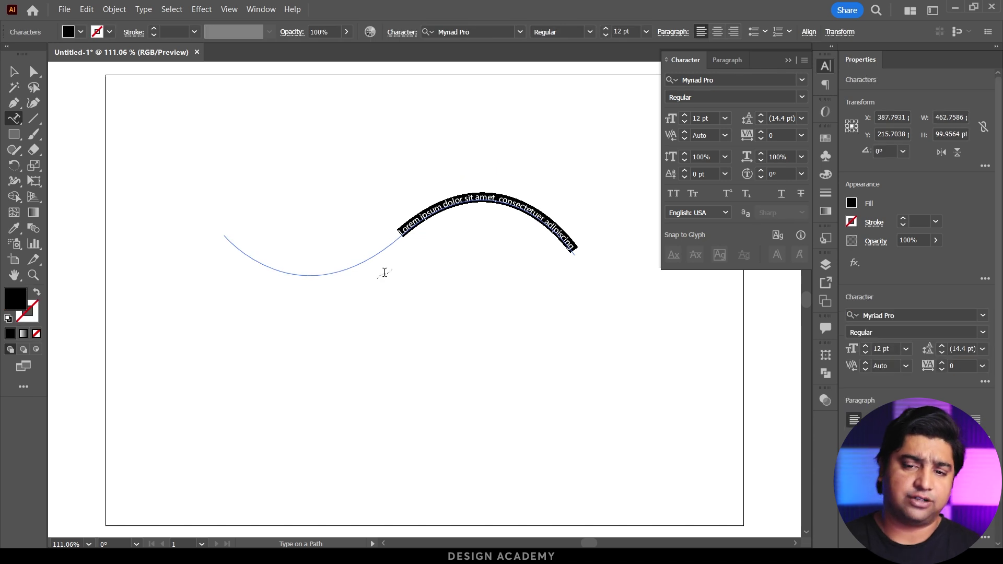
{"action": "type", "text": "tye"}
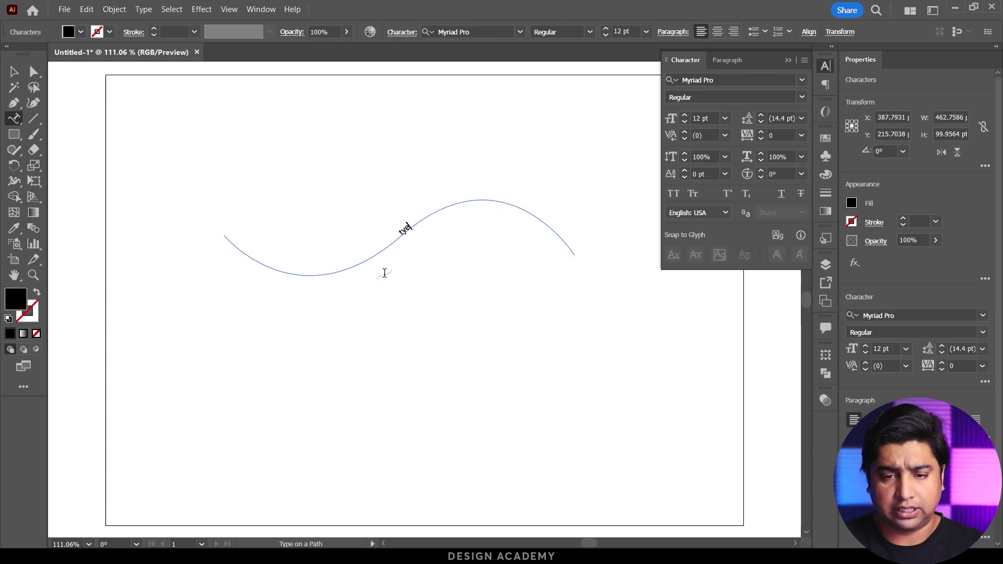
{"action": "key", "text": "BackSpace"}
{"action": "type", "text": "pe d"}
{"action": "type", "text": "n a path"}
{"action": "key", "text": "Escape"}
{"action": "left_click_drag", "start_coordinate": [402, 235], "coordinate": [224, 241]}
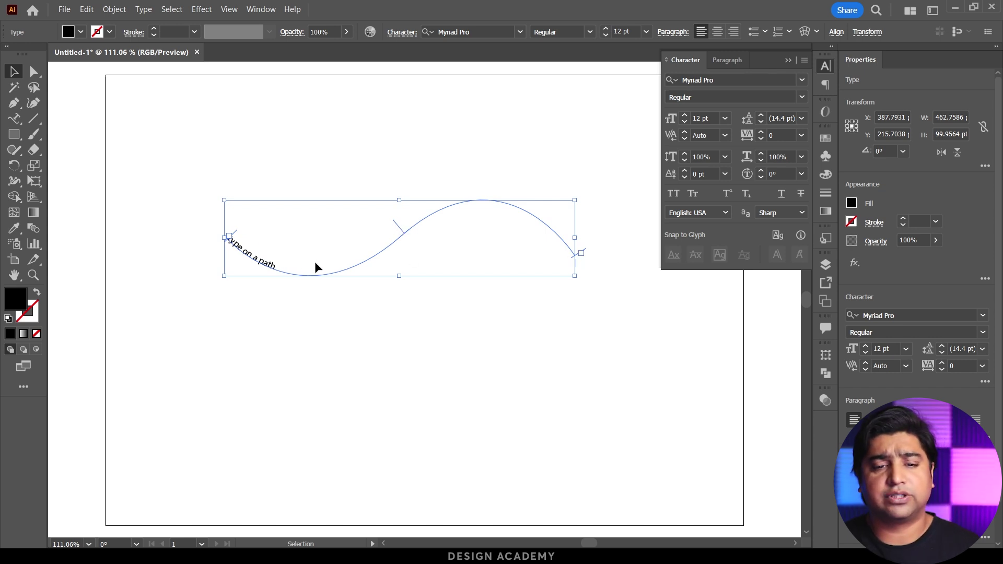
Step: Repeat the phrase "type on a path" along the wave until the text overflows the curve's right end
{"action": "left_click", "coordinate": [275, 267]}
{"action": "double_click", "coordinate": [268, 264]}
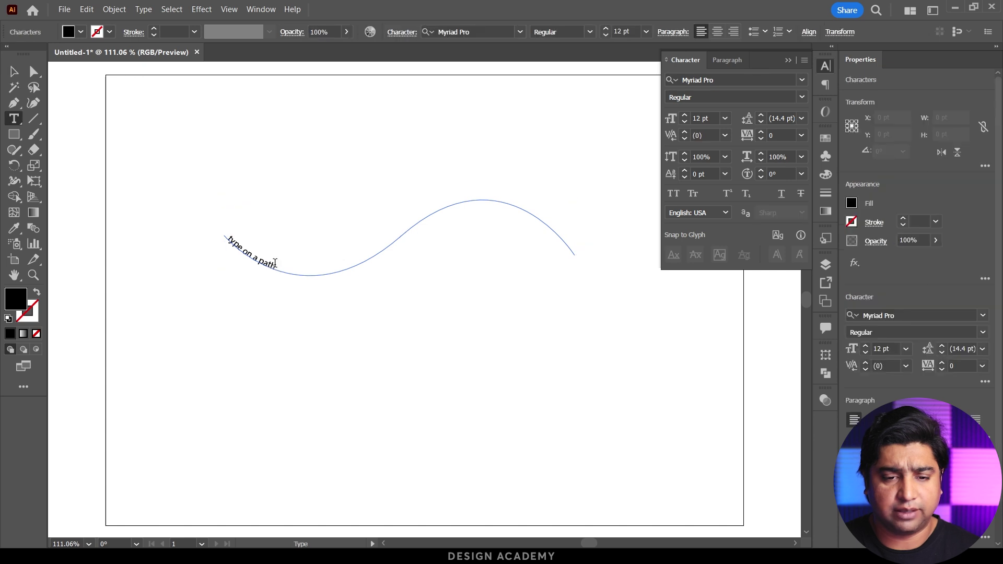
{"action": "left_click_drag", "start_coordinate": [277, 268], "coordinate": [226, 237]}
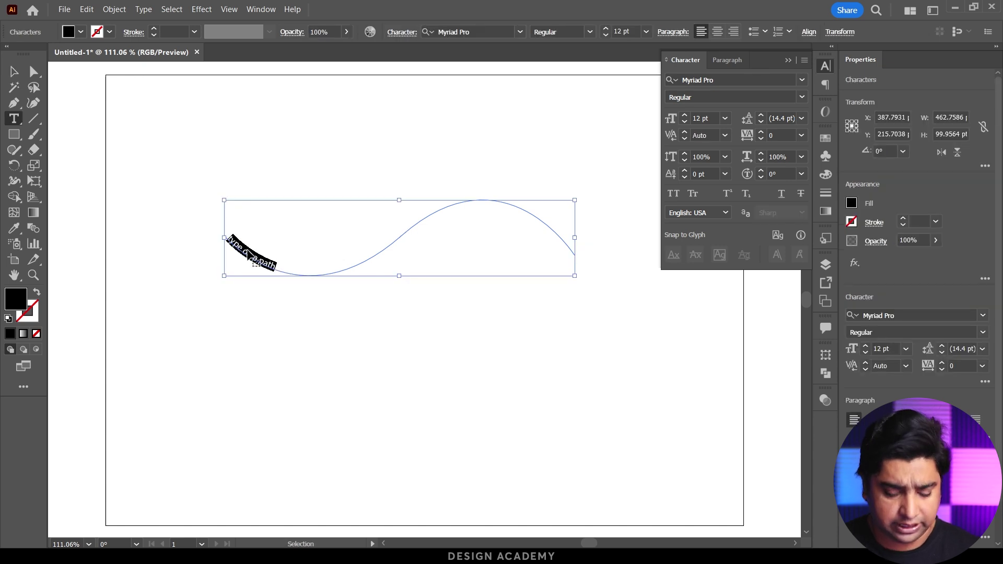
{"action": "left_click", "coordinate": [277, 267]}
{"action": "type", "text": "type on a path"}
{"action": "key", "text": "ctrl+v"}
{"action": "key", "text": "ctrl+v"}
{"action": "key", "text": "ctrl+v"}
{"action": "key", "text": "ctrl+v"}
{"action": "key", "text": "ctrl+v"}
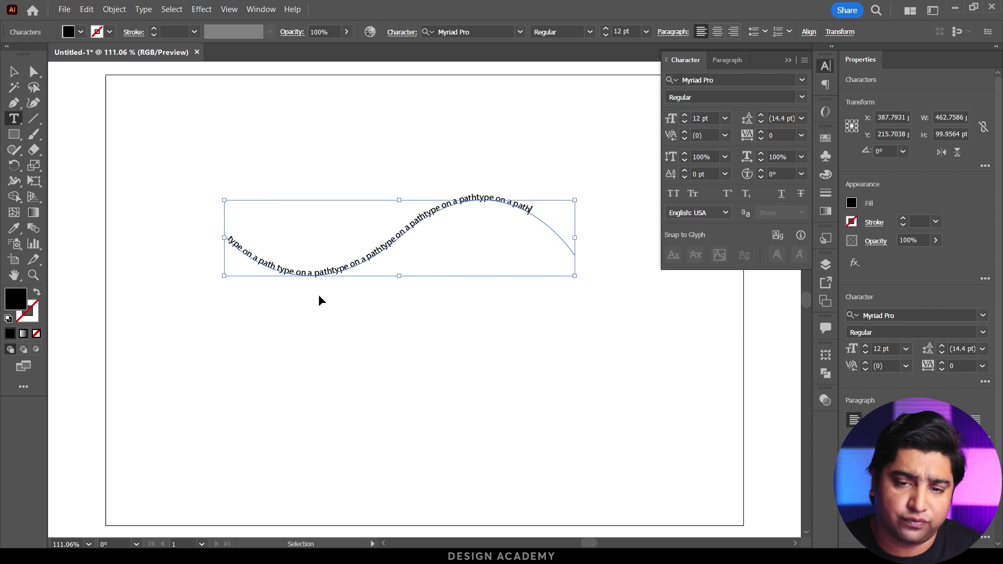
{"action": "left_click", "coordinate": [319, 297], "text": "ctrl"}
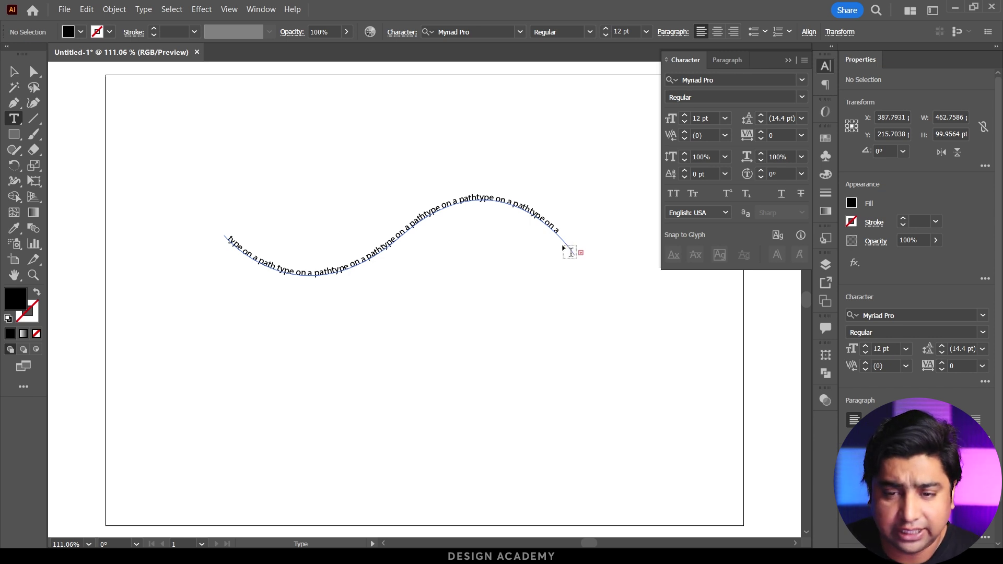
{"action": "key", "text": "ctrl+a"}
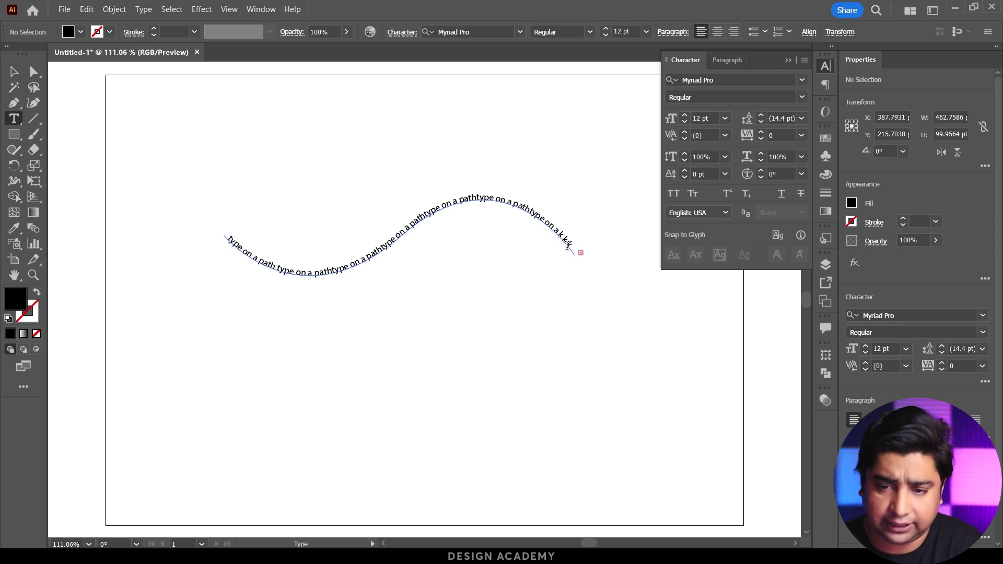
Step: Pull the text's end bracket back to just before the wave's upper crest and flip the text to the underside of the path
{"action": "left_click", "coordinate": [14, 72]}
{"action": "left_click", "coordinate": [459, 215]}
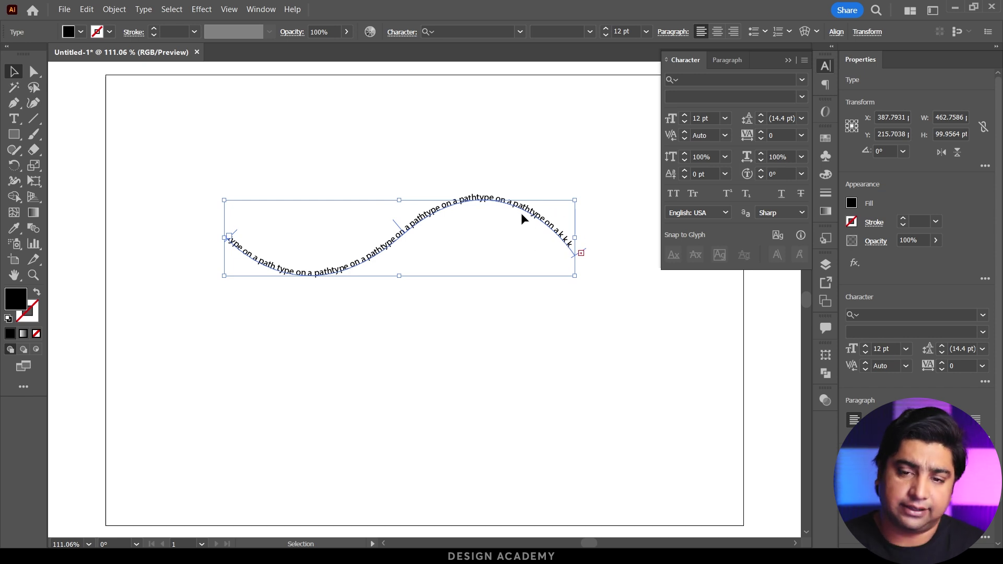
{"action": "left_click_drag", "start_coordinate": [586, 249], "coordinate": [462, 207]}
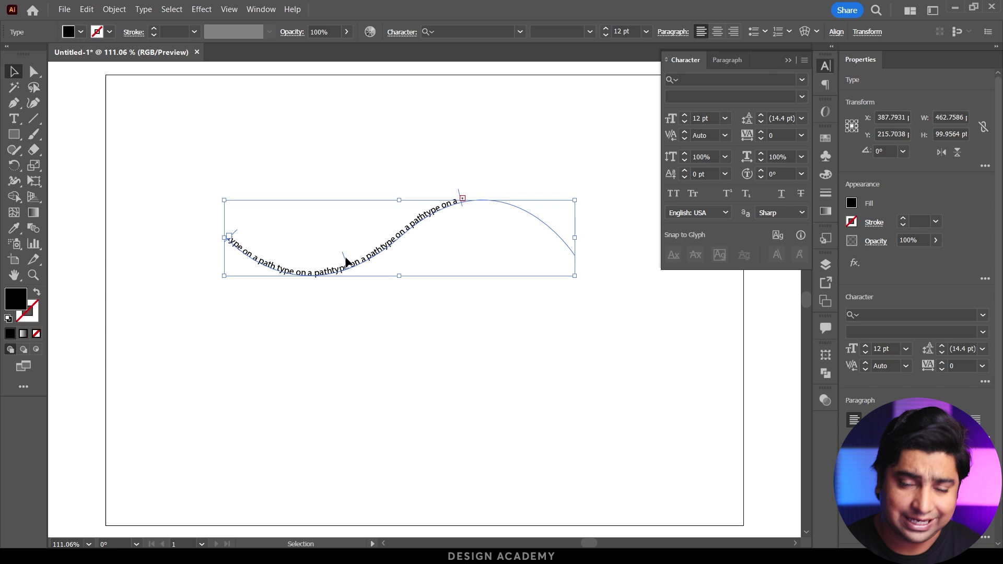
{"action": "left_click_drag", "start_coordinate": [346, 262], "coordinate": [351, 285]}
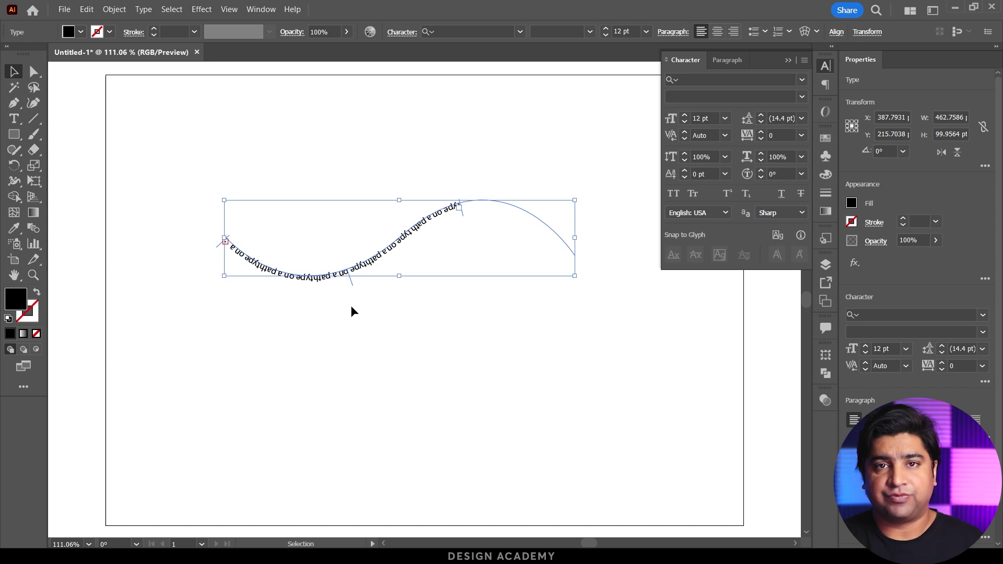
Step: Delete the wave-shaped text from the artboard
{"action": "left_click_drag", "start_coordinate": [336, 333], "coordinate": [419, 240]}
{"action": "key", "text": "Delete"}
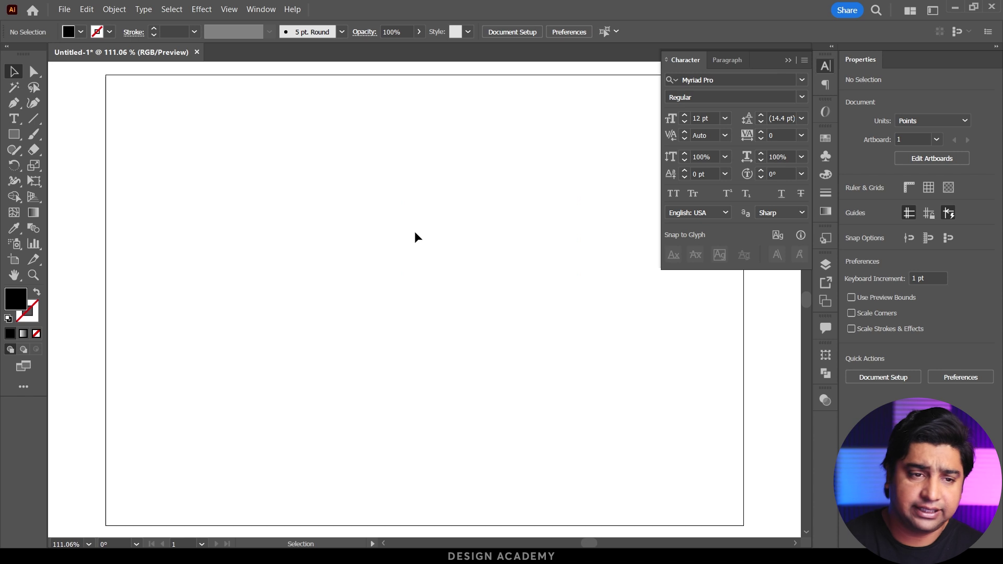
Step: Draw a circle about 220 pt in diameter near the artboard's centre, with a black stroke and no fill
{"action": "left_click", "coordinate": [16, 135]}
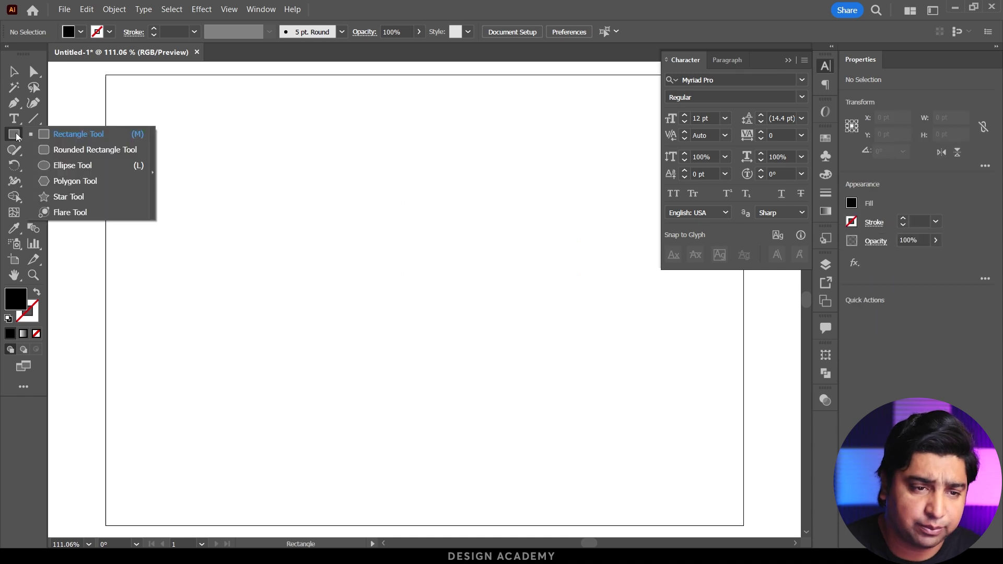
{"action": "left_click", "coordinate": [73, 165]}
{"action": "left_click_drag", "start_coordinate": [300, 212], "coordinate": [465, 380]}
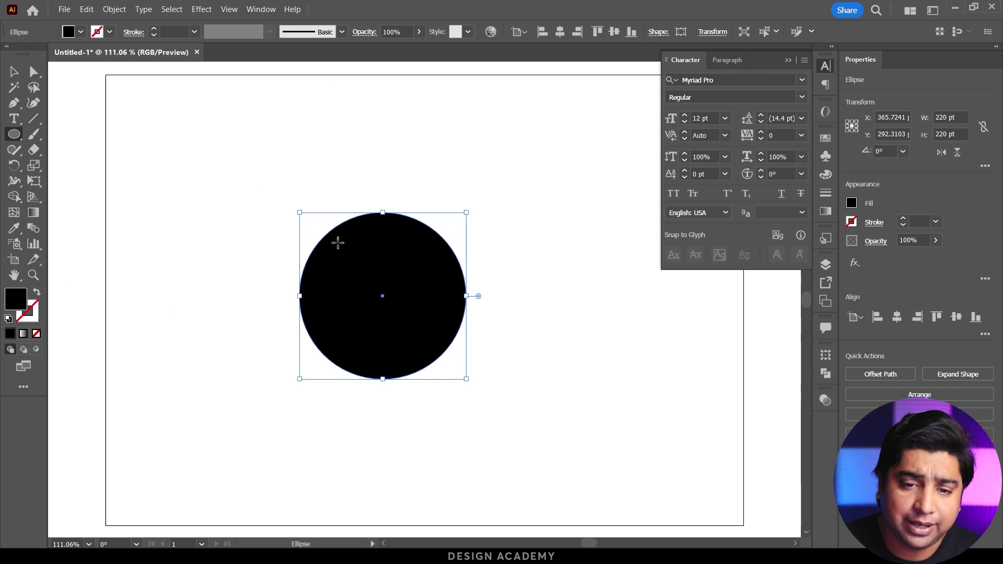
{"action": "left_click", "coordinate": [36, 295]}
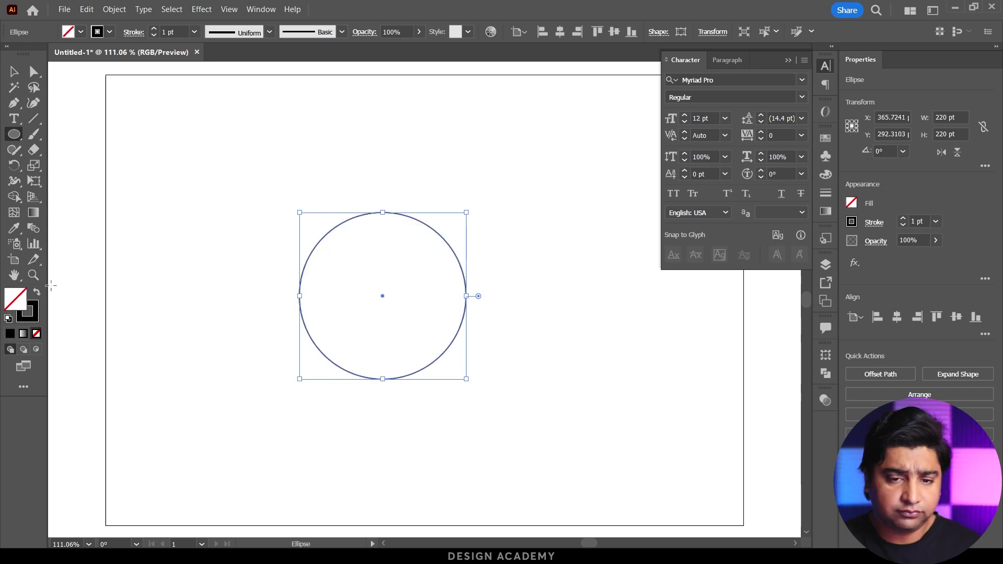
{"action": "key", "text": "v"}
{"action": "left_click", "coordinate": [146, 242]}
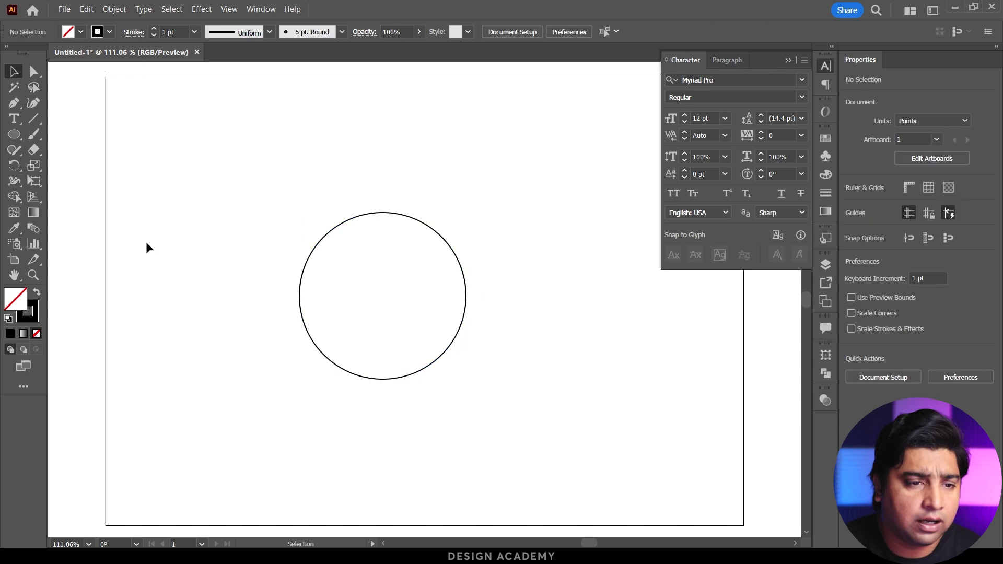
Step: Place the text "I am writing a text based on type on a path tool" along the circle, starting at its top point
{"action": "left_click", "coordinate": [14, 123]}
{"action": "left_click", "coordinate": [80, 151]}
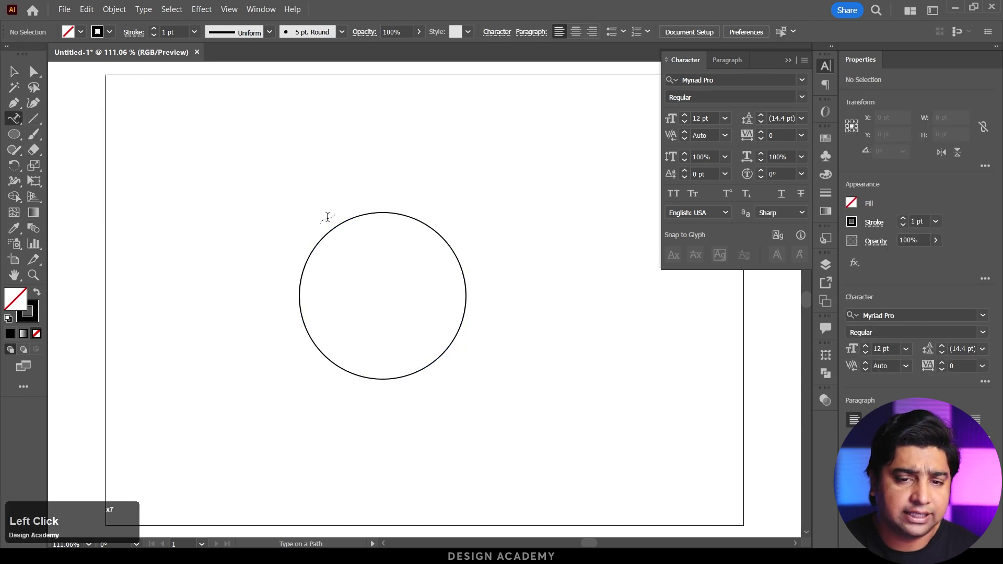
{"action": "left_click", "coordinate": [385, 213]}
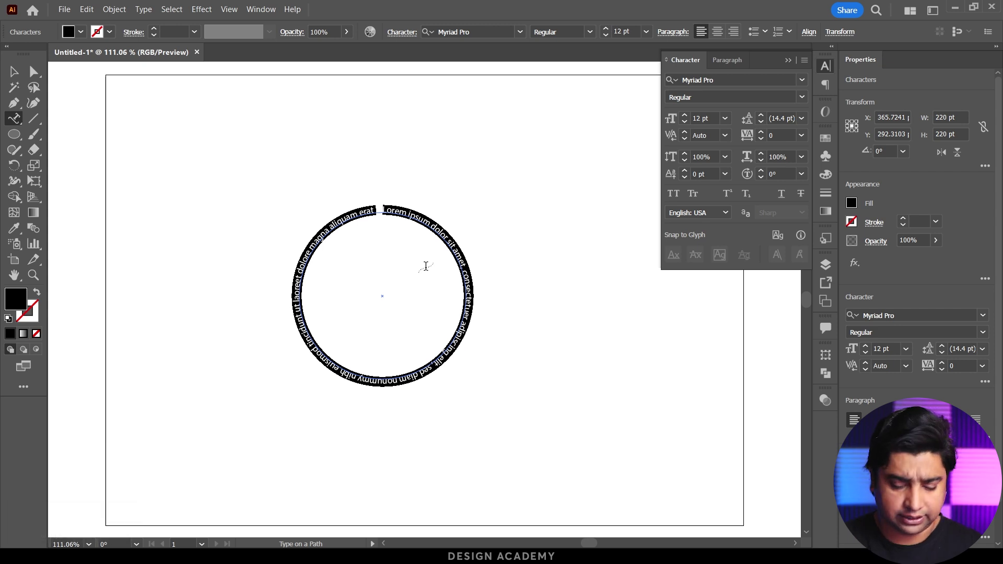
{"action": "key", "text": "BackSpace"}
{"action": "type", "text": "I am"}
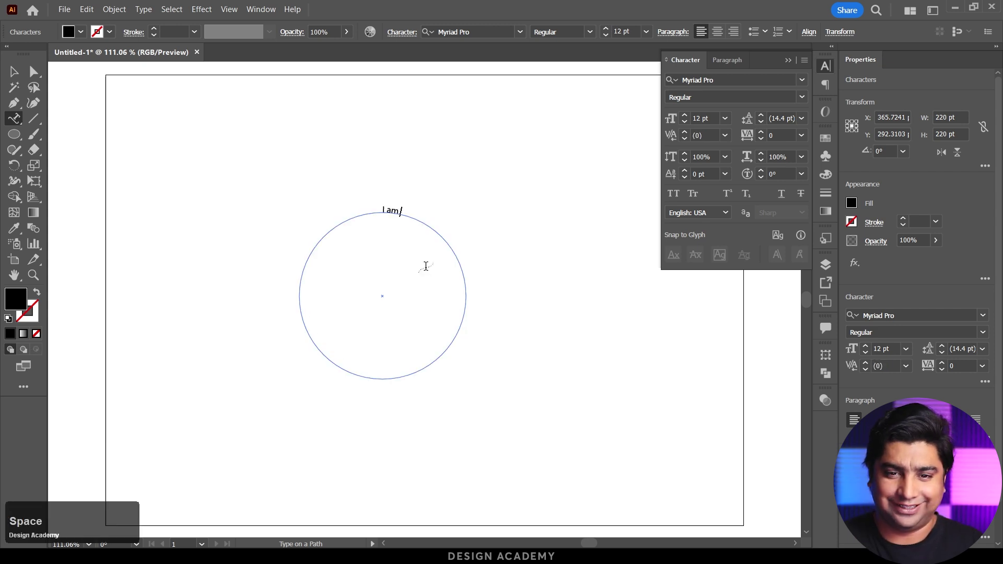
{"action": "type", "text": " writing a"}
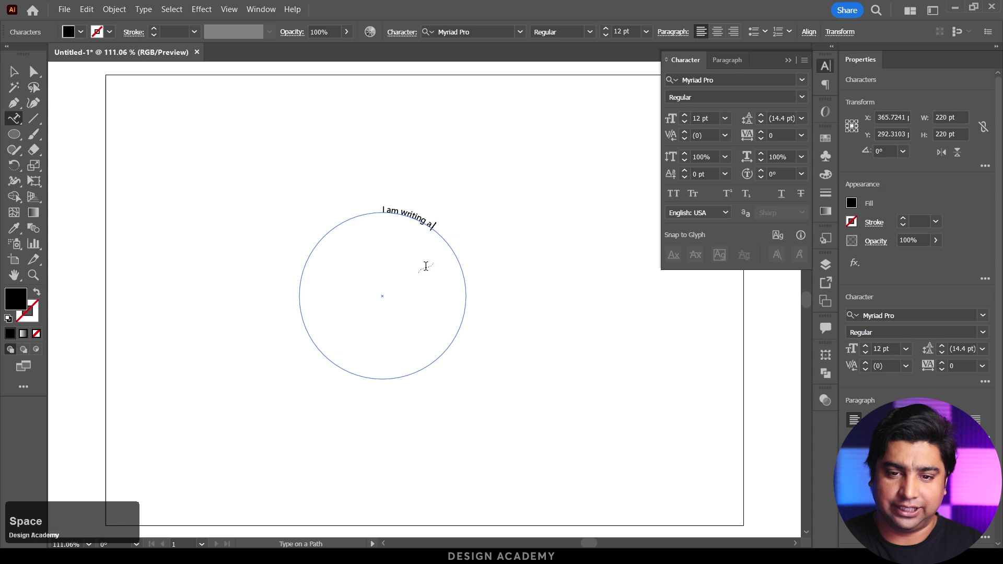
{"action": "type", "text": " text b"}
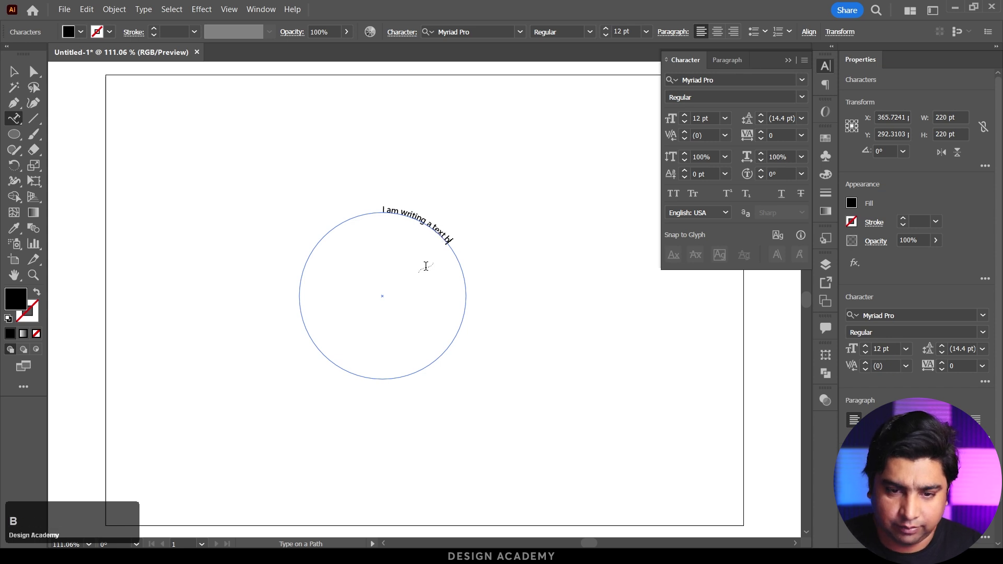
{"action": "type", "text": "ased on type"}
{"action": "key", "text": "BackSpace"}
{"action": "key", "text": "BackSpace"}
{"action": "key", "text": "BackSpace"}
{"action": "key", "text": "BackSpace"}
{"action": "key", "text": "BackSpace"}
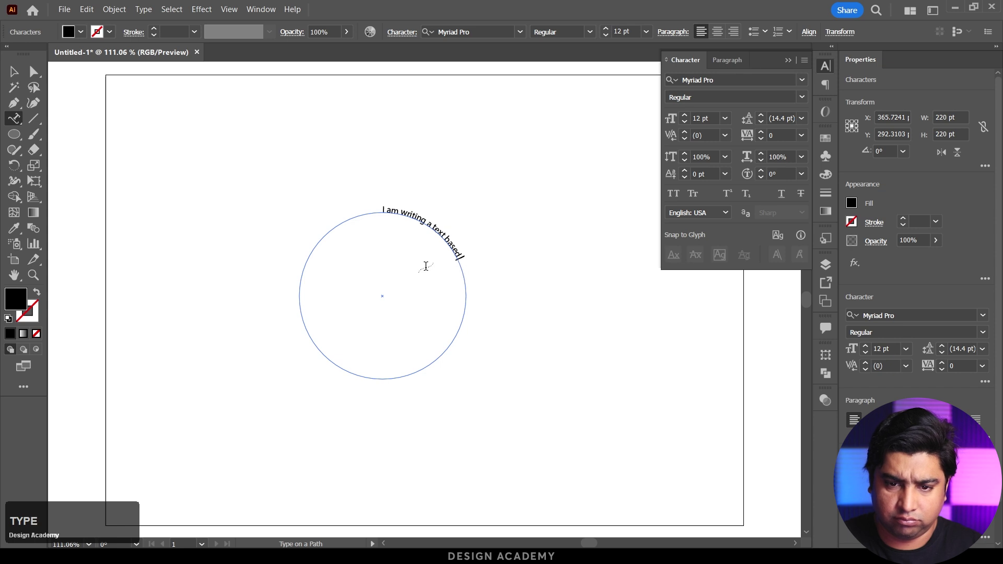
{"action": "type", "text": "on type o"}
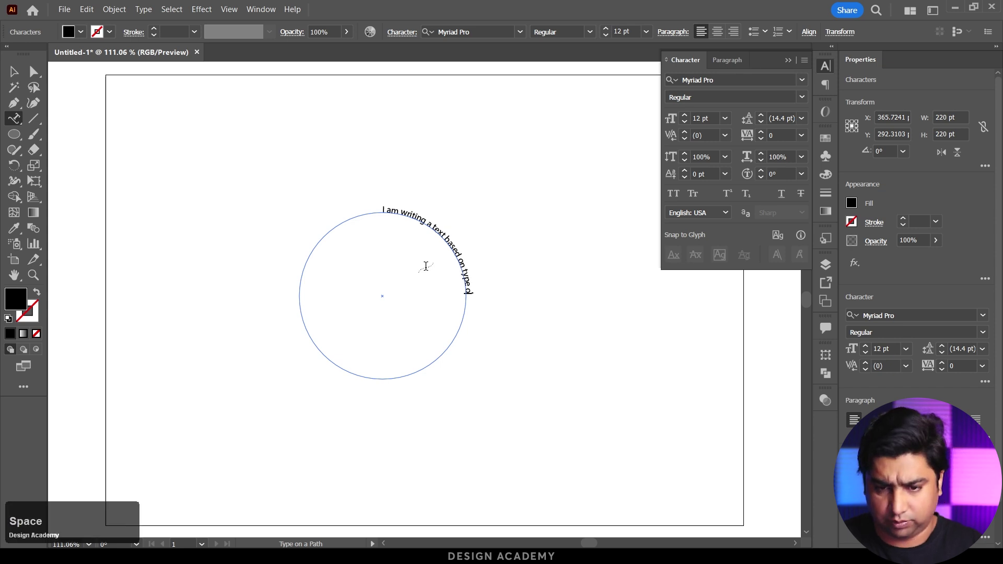
{"action": "type", "text": "n a path tool"}
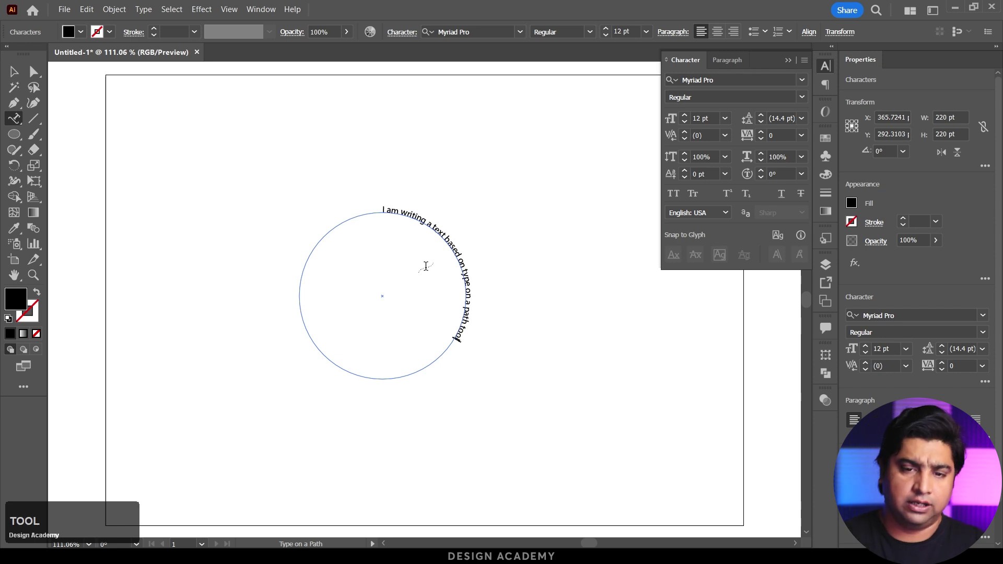
{"action": "left_click", "coordinate": [13, 72]}
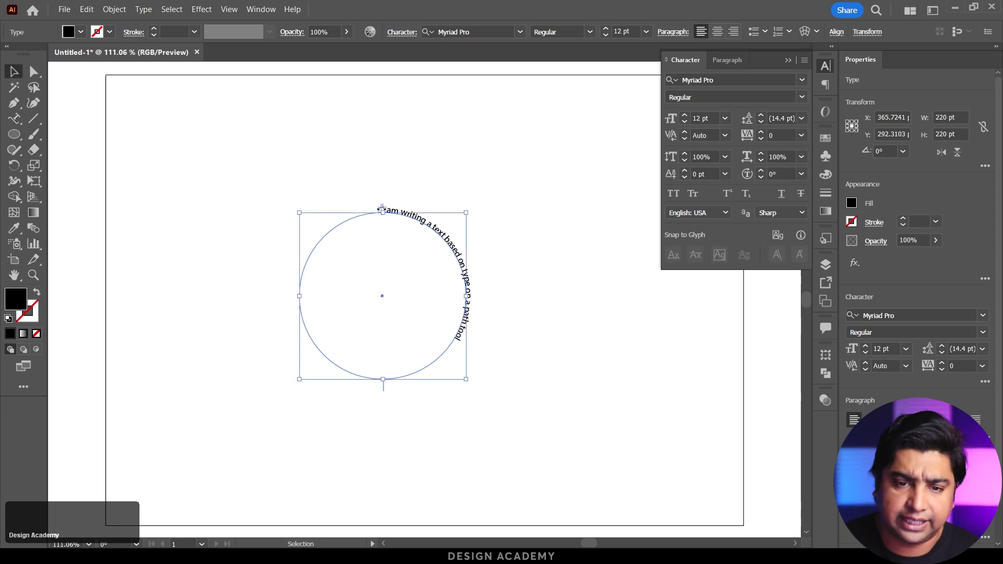
Step: Move the circle text's start bracket to the circle's right side and its end bracket to the left side, confining the text to the lower half
{"action": "key", "text": "ctrl+space"}
{"action": "left_click_drag", "start_coordinate": [375, 205], "coordinate": [428, 218]}
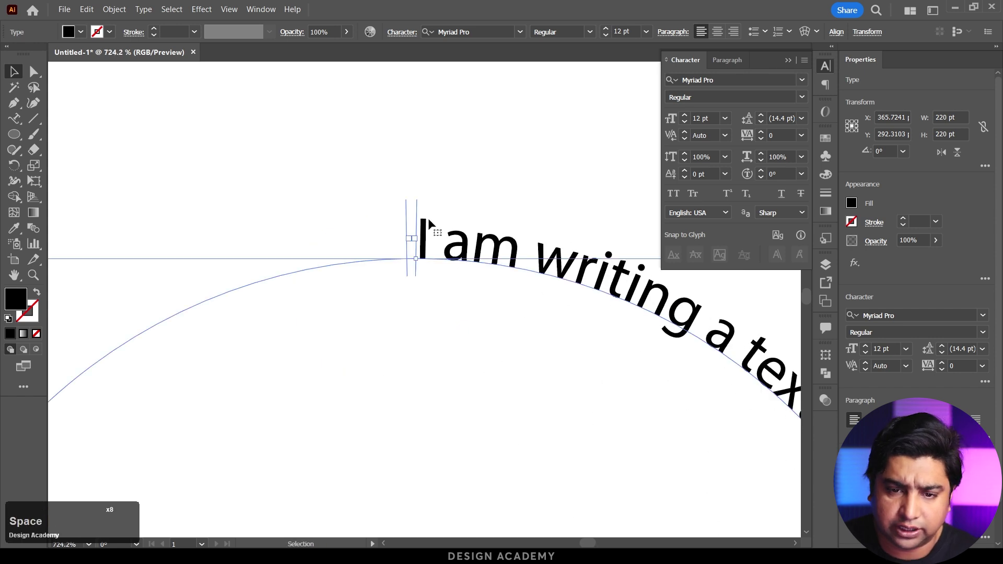
{"action": "key", "text": "ctrl+space"}
{"action": "left_click_drag", "start_coordinate": [425, 220], "coordinate": [212, 204]}
{"action": "key", "text": "space"}
{"action": "left_click_drag", "start_coordinate": [518, 307], "coordinate": [460, 231]}
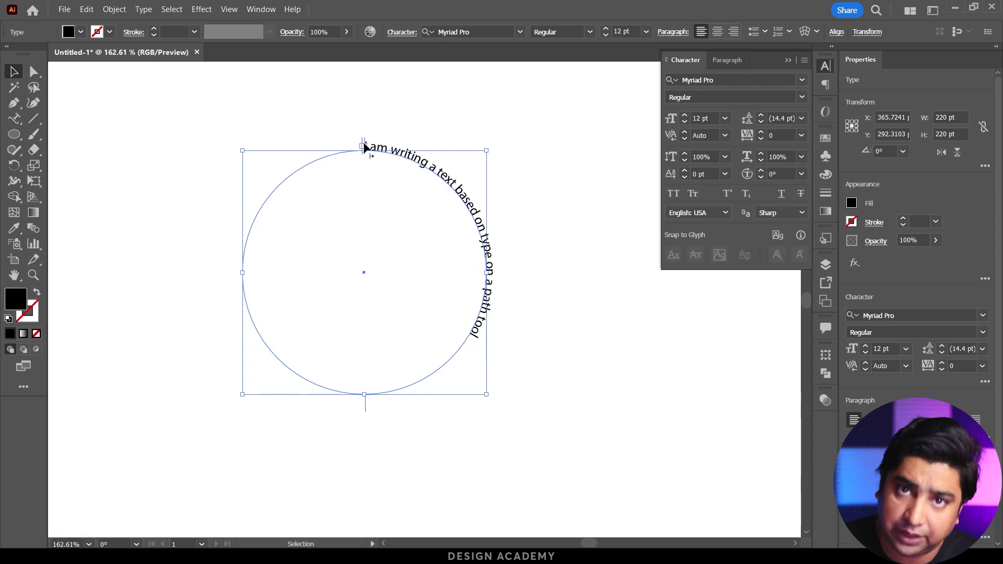
{"action": "left_click_drag", "start_coordinate": [364, 147], "coordinate": [495, 271]}
{"action": "left_click_drag", "start_coordinate": [364, 141], "coordinate": [259, 272]}
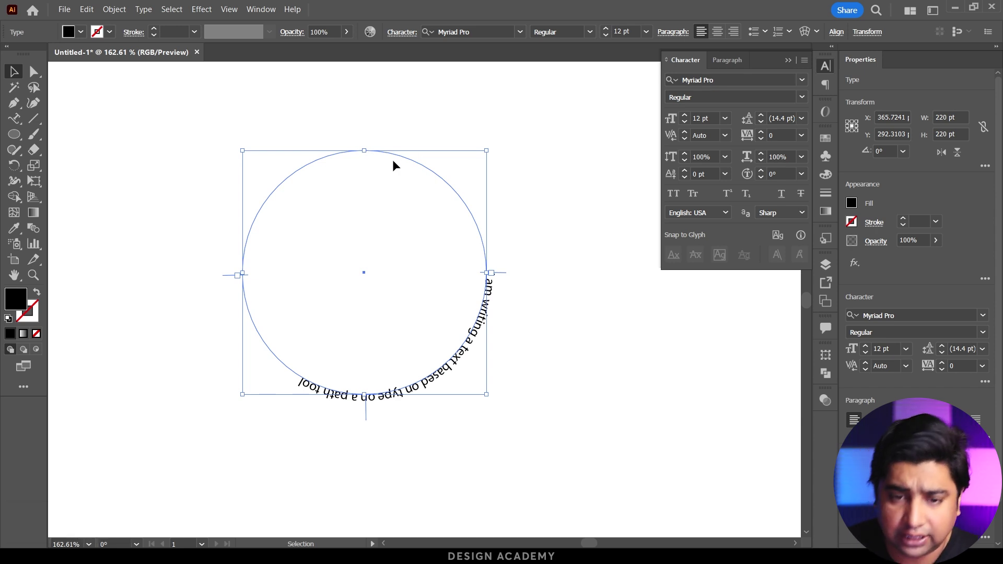
Step: Append filler text beginning with "sjdf kjsad fkjda" to the circle text until it overflows the end bracket
{"action": "double_click", "coordinate": [299, 377]}
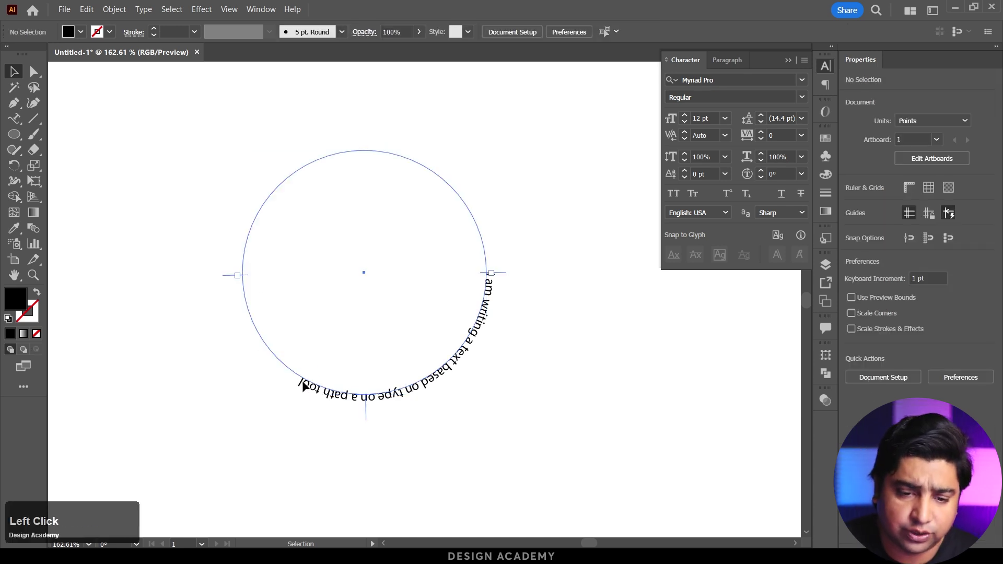
{"action": "double_click", "coordinate": [301, 377]}
{"action": "triple_click", "coordinate": [301, 378]}
{"action": "left_click", "coordinate": [302, 379]}
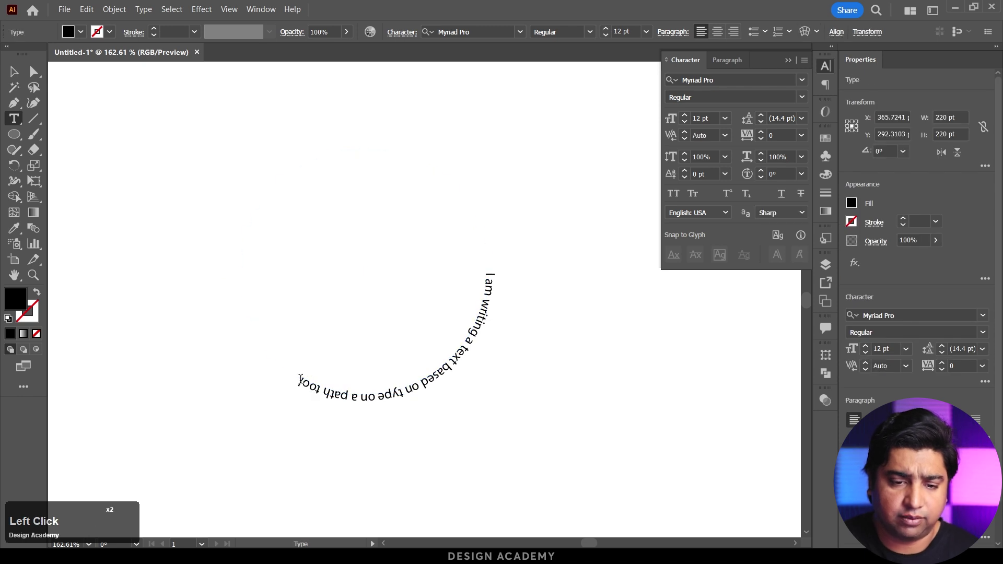
{"action": "type", "text": "sjdf k"}
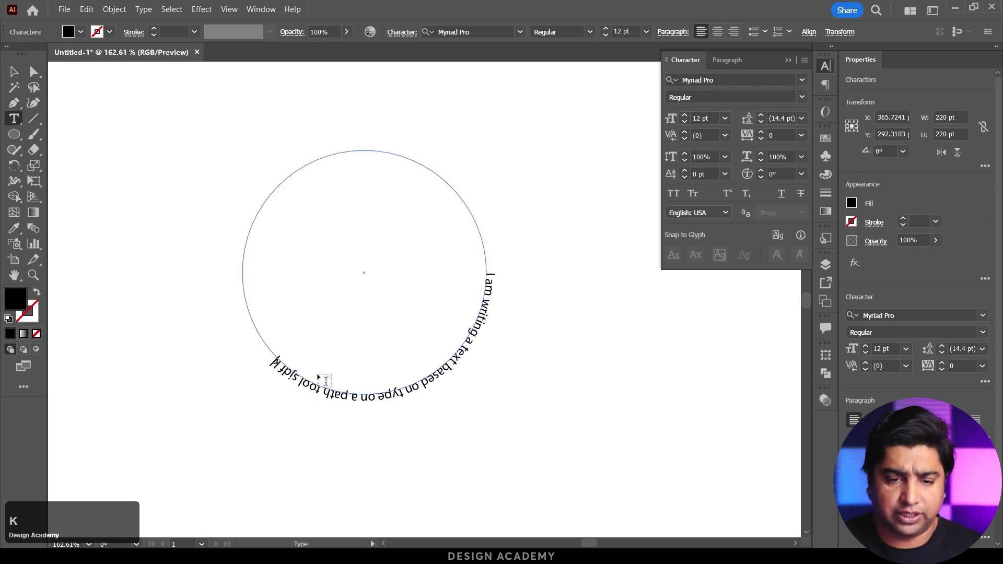
{"action": "type", "text": "jsad fkjda lkjklsdajf"}
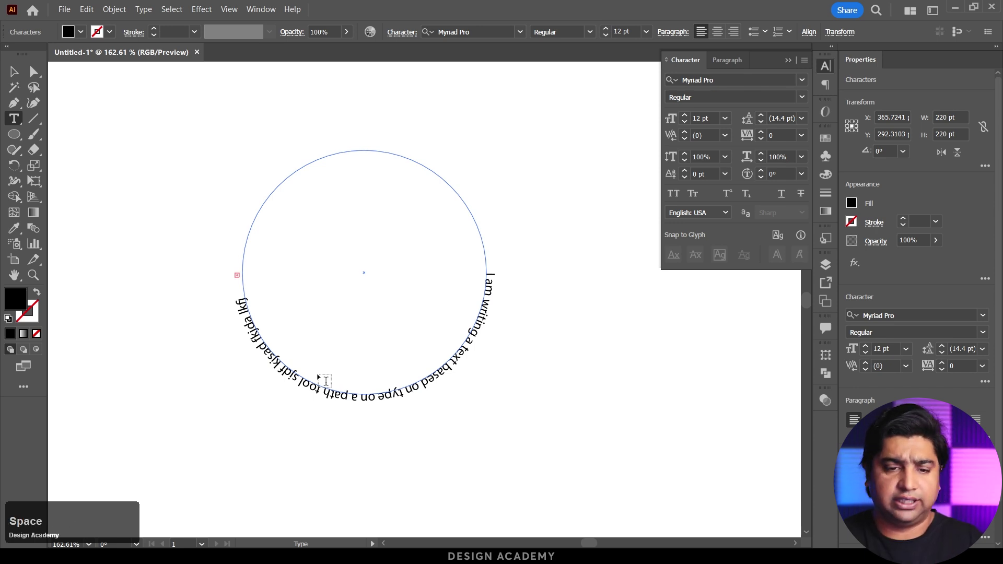
{"action": "left_click", "coordinate": [14, 72]}
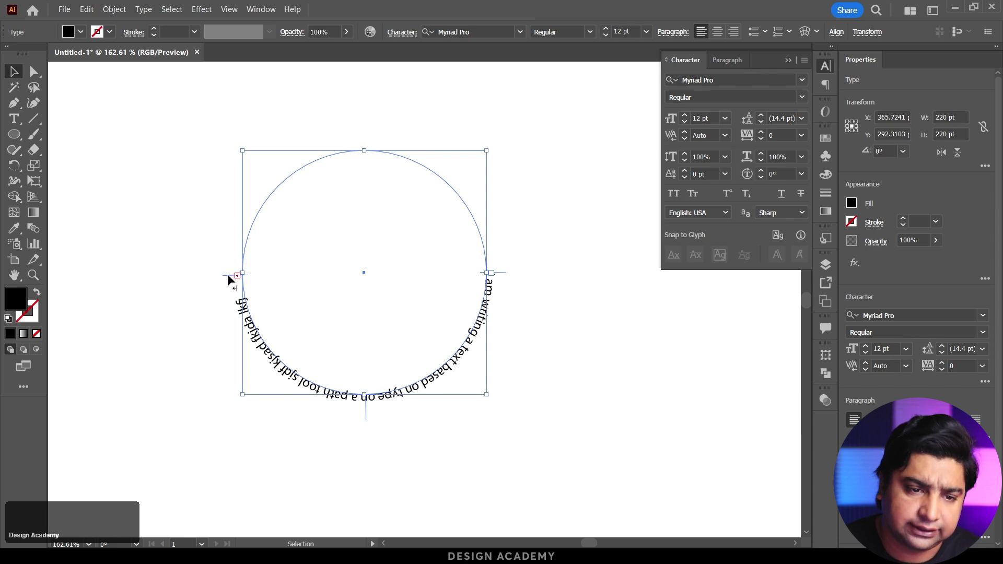
Step: Move the circle text's end bracket above the circle's left point and back down to slightly below it
{"action": "left_click", "coordinate": [35, 75]}
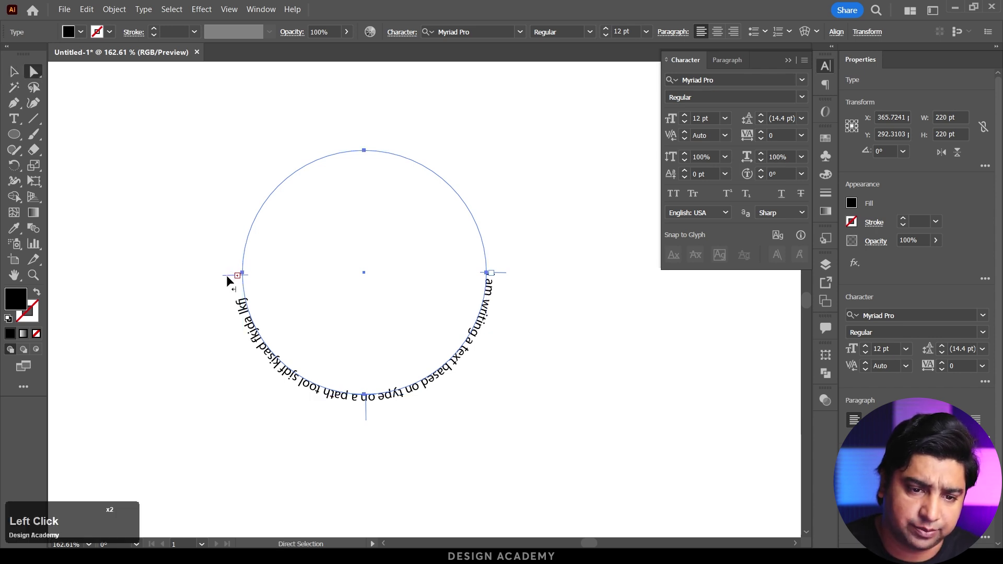
{"action": "left_click_drag", "start_coordinate": [226, 274], "coordinate": [225, 256]}
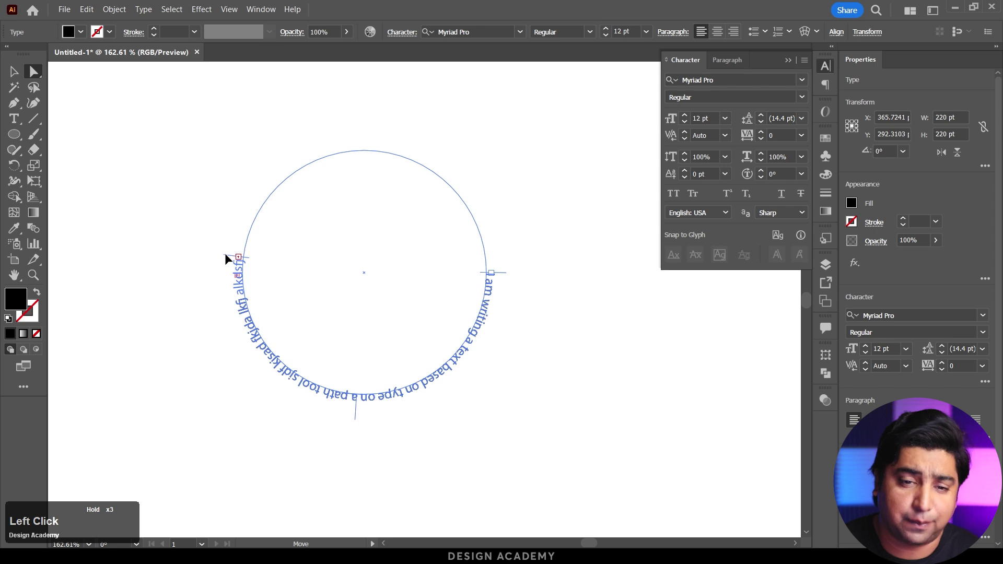
{"action": "left_click_drag", "start_coordinate": [220, 259], "coordinate": [229, 293]}
{"action": "left_click", "coordinate": [14, 72]}
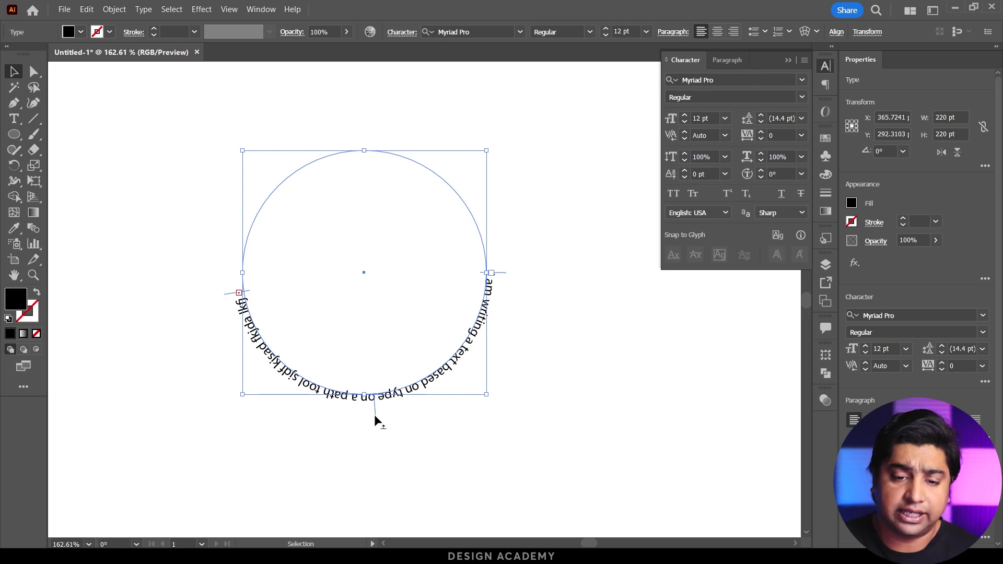
Step: Flip the circle text to the inside of the circle and set its font size to 24 pt
{"action": "left_click_drag", "start_coordinate": [374, 415], "coordinate": [372, 379]}
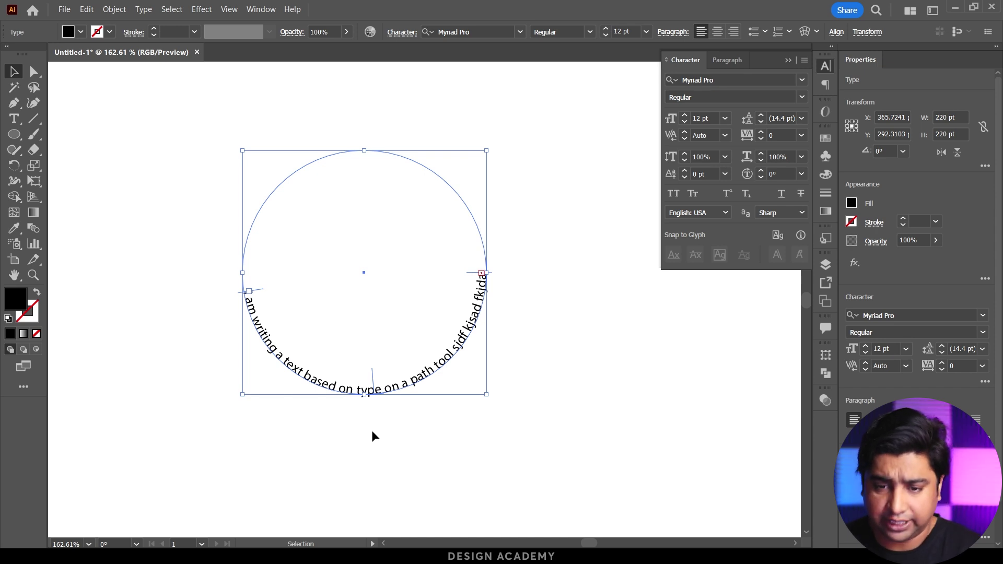
{"action": "left_click", "coordinate": [725, 118]}
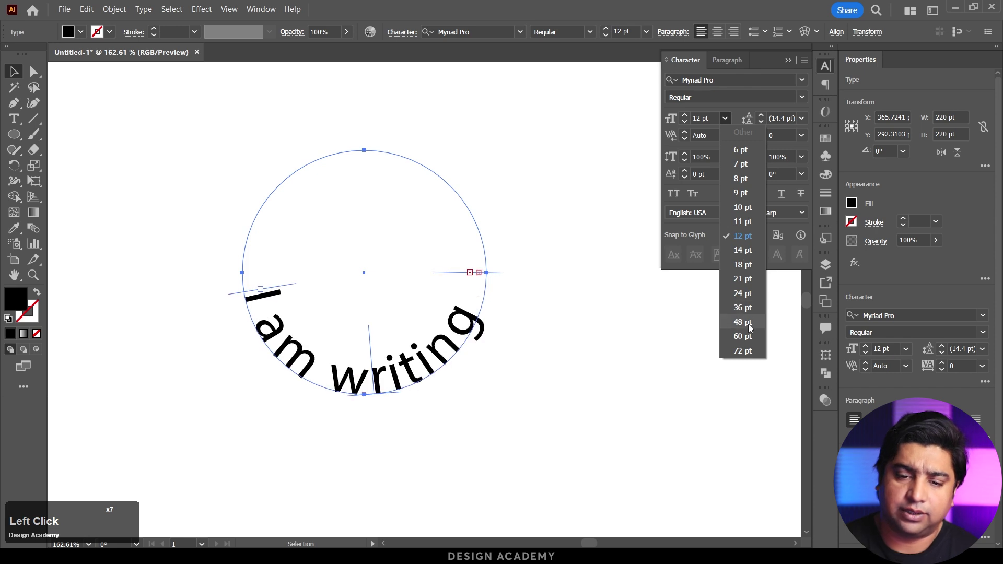
{"action": "left_click", "coordinate": [749, 294]}
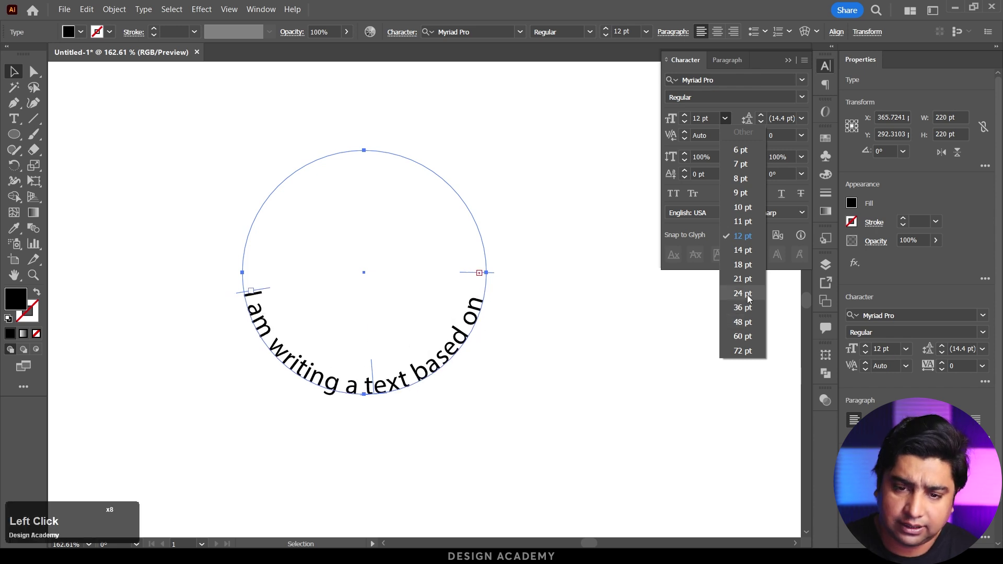
Step: Move the end and start brackets of the circle text to the circle's top point, spreading the text around the full circle
{"action": "left_click", "coordinate": [477, 272]}
{"action": "left_click_drag", "start_coordinate": [476, 252], "coordinate": [389, 162]}
{"action": "left_click_drag", "start_coordinate": [366, 158], "coordinate": [364, 158]}
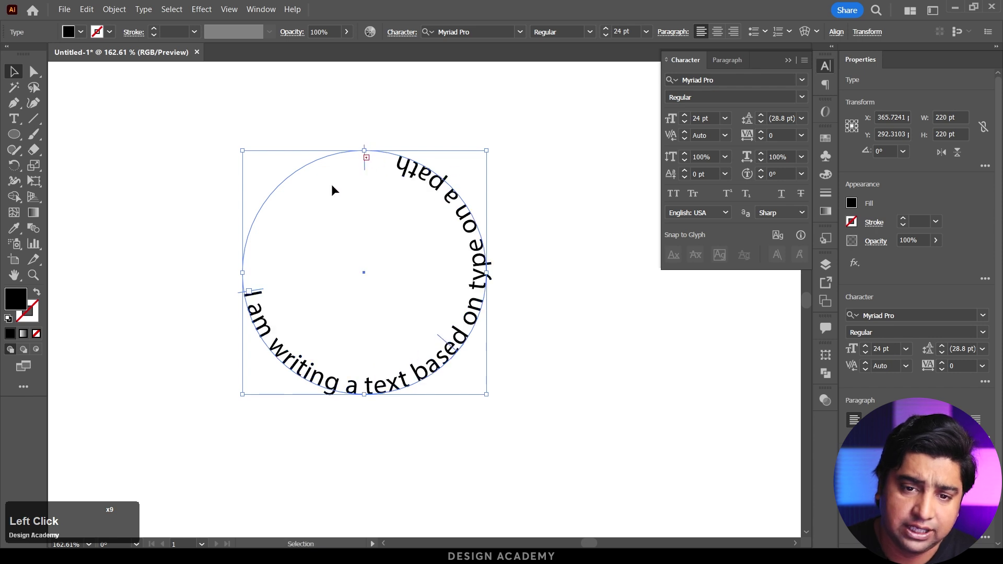
{"action": "left_click_drag", "start_coordinate": [262, 295], "coordinate": [361, 157]}
{"action": "left_click", "coordinate": [512, 407]}
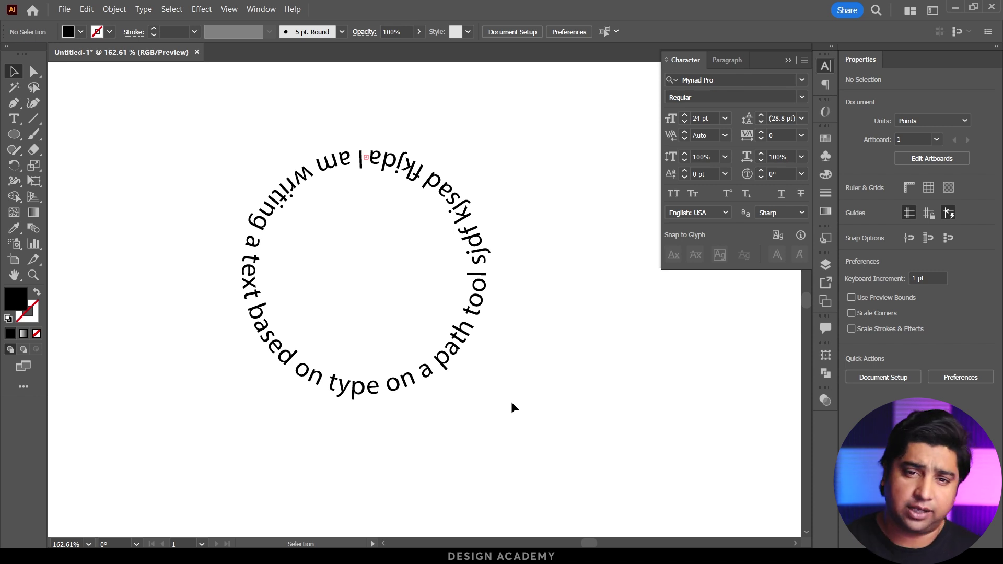
Step: Delete the circle text and draw a new circle about 119 pt in diameter with a black stroke and no fill
{"action": "left_click_drag", "start_coordinate": [498, 462], "coordinate": [177, 118]}
{"action": "key", "text": "Delete"}
{"action": "left_click", "coordinate": [14, 134]}
{"action": "left_click_drag", "start_coordinate": [309, 187], "coordinate": [434, 317]}
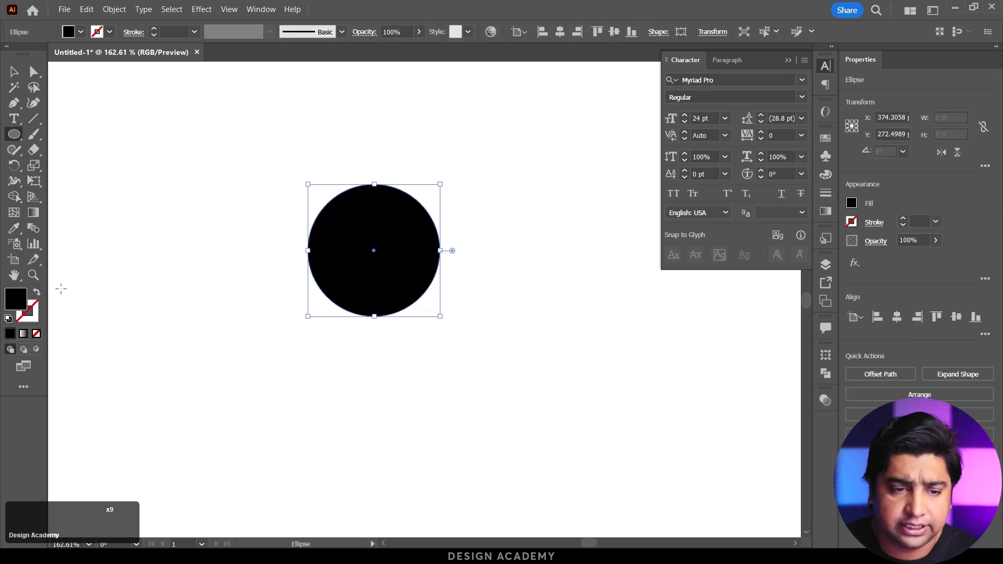
{"action": "left_click", "coordinate": [37, 292]}
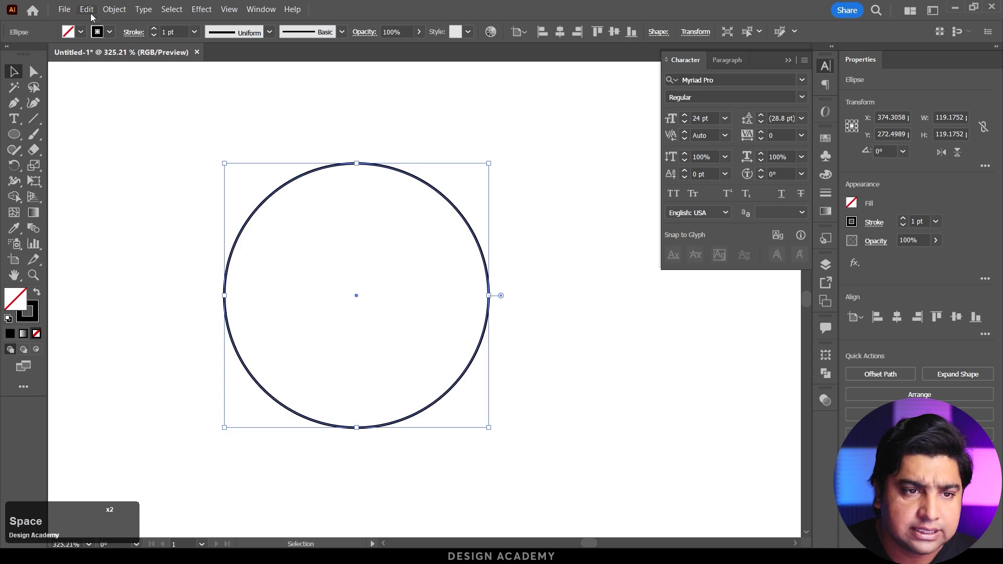
Step: Copy the circle, then place the text "Minimalist" along the original's outline, starting at its top point
{"action": "left_click", "coordinate": [91, 13]}
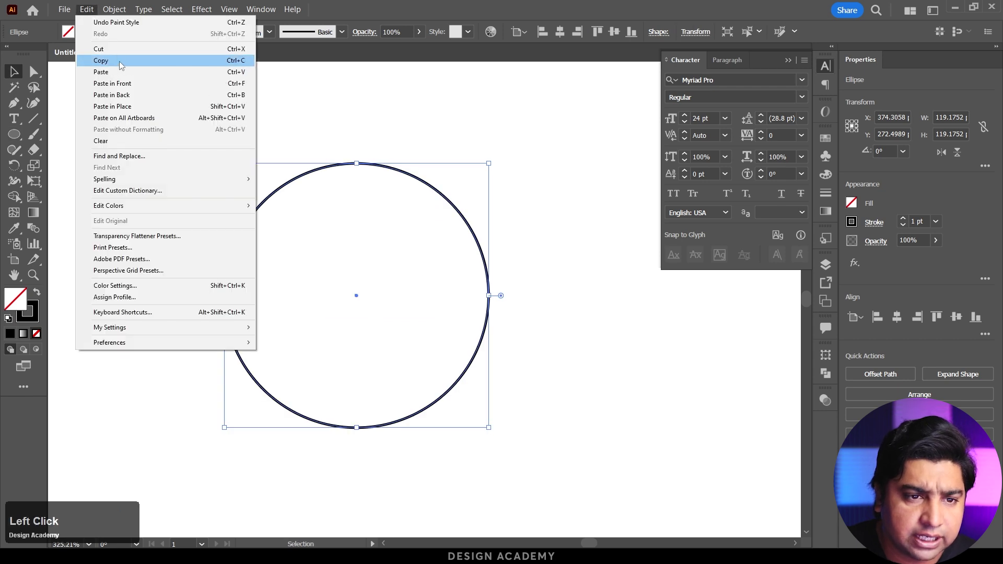
{"action": "left_click", "coordinate": [113, 61]}
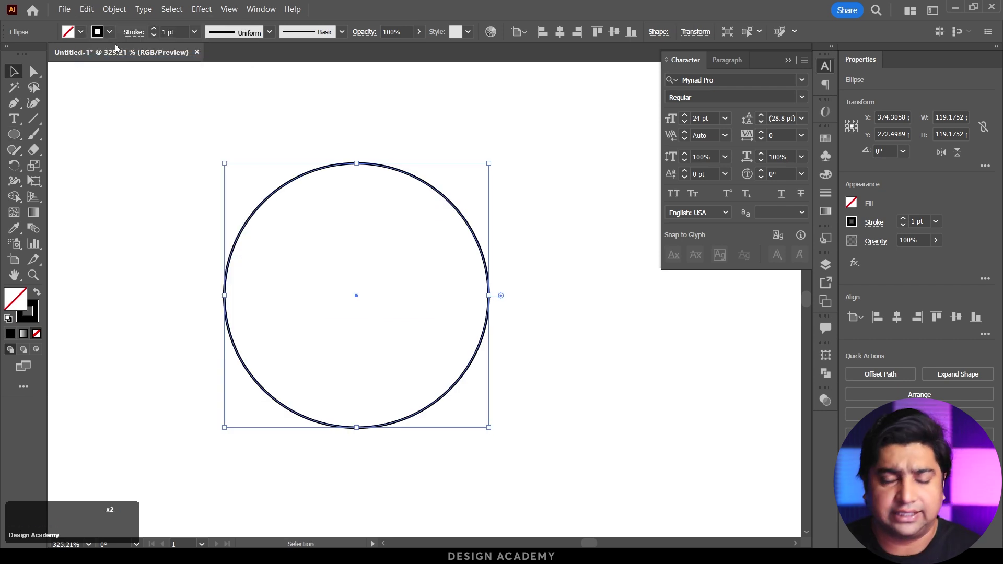
{"action": "left_click", "coordinate": [14, 119]}
{"action": "left_click", "coordinate": [61, 118]}
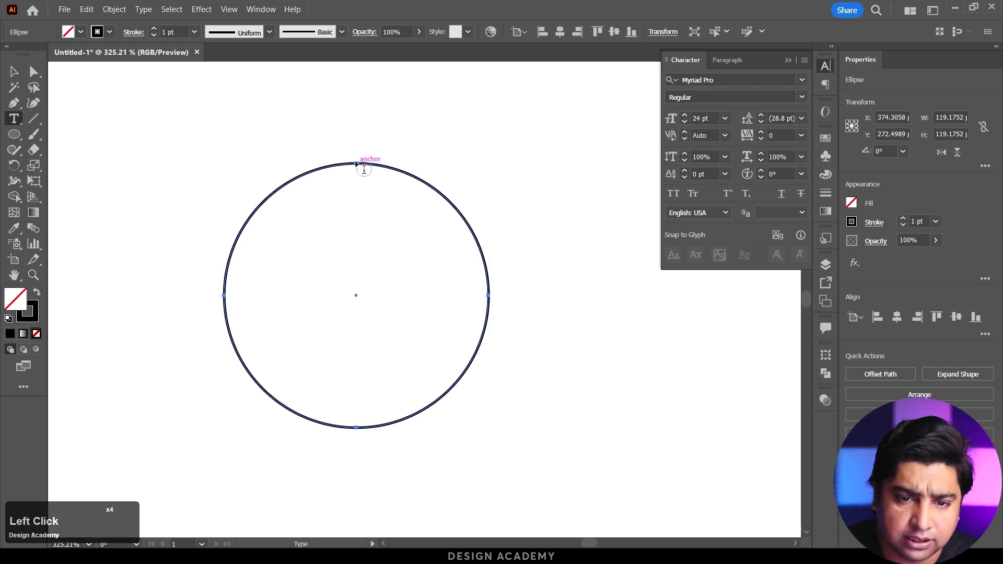
{"action": "left_click", "coordinate": [361, 165]}
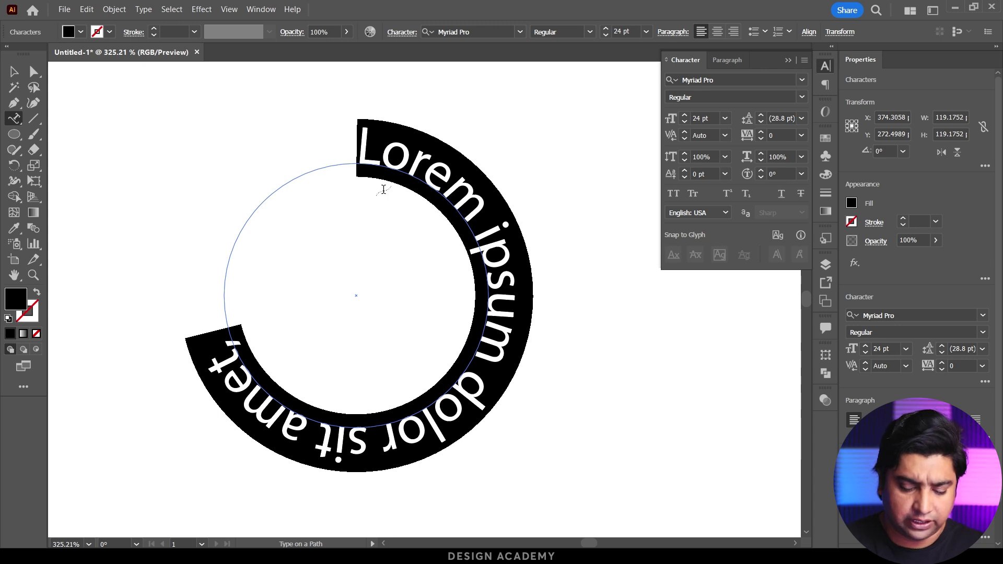
{"action": "type", "text": "Minima"}
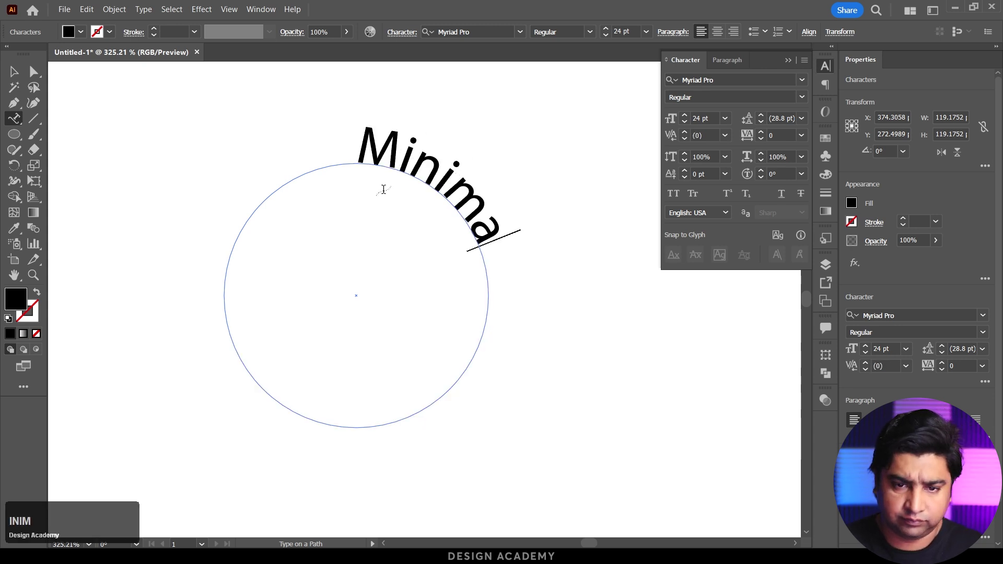
{"action": "type", "text": "list"}
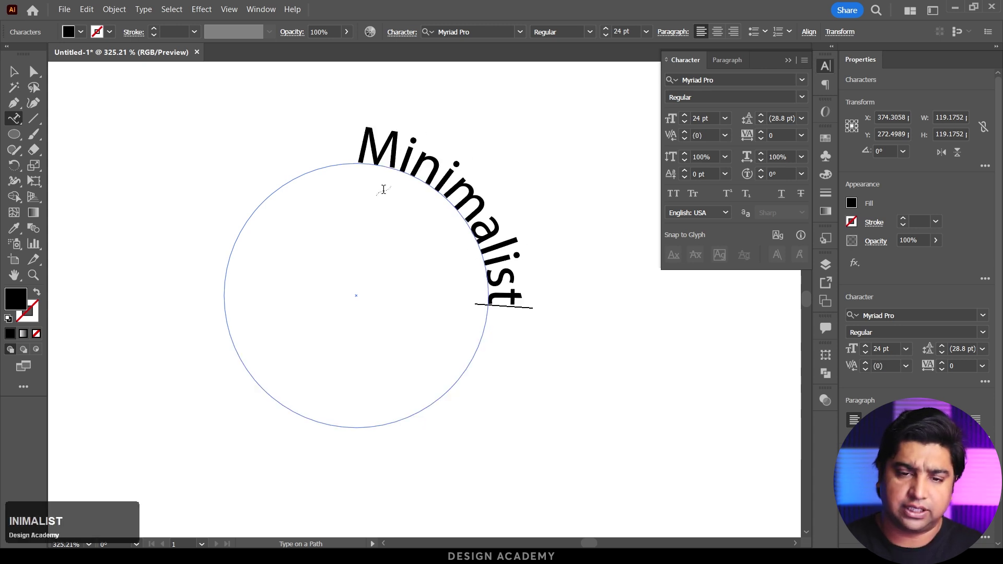
{"action": "left_click", "coordinate": [14, 71]}
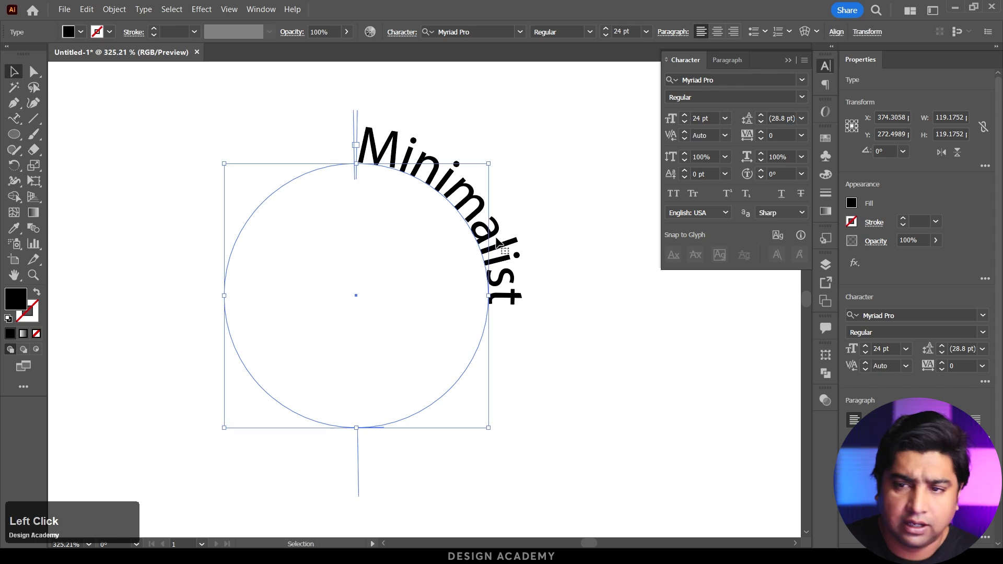
Step: Format the "Minimalist" text in Outfit Medium at 26 pt with all caps
{"action": "double_click", "coordinate": [685, 117]}
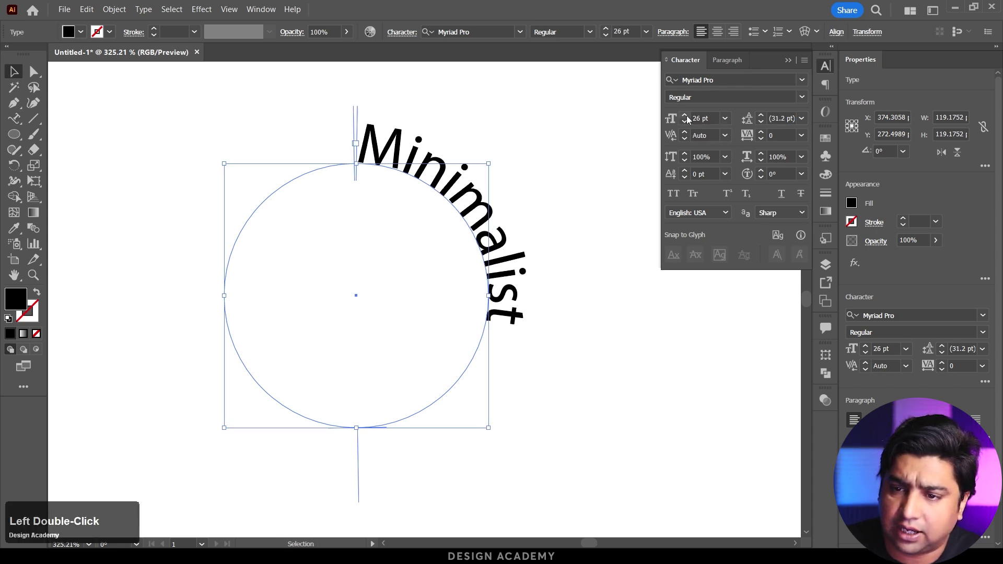
{"action": "left_click", "coordinate": [674, 194]}
{"action": "left_click", "coordinate": [713, 81]}
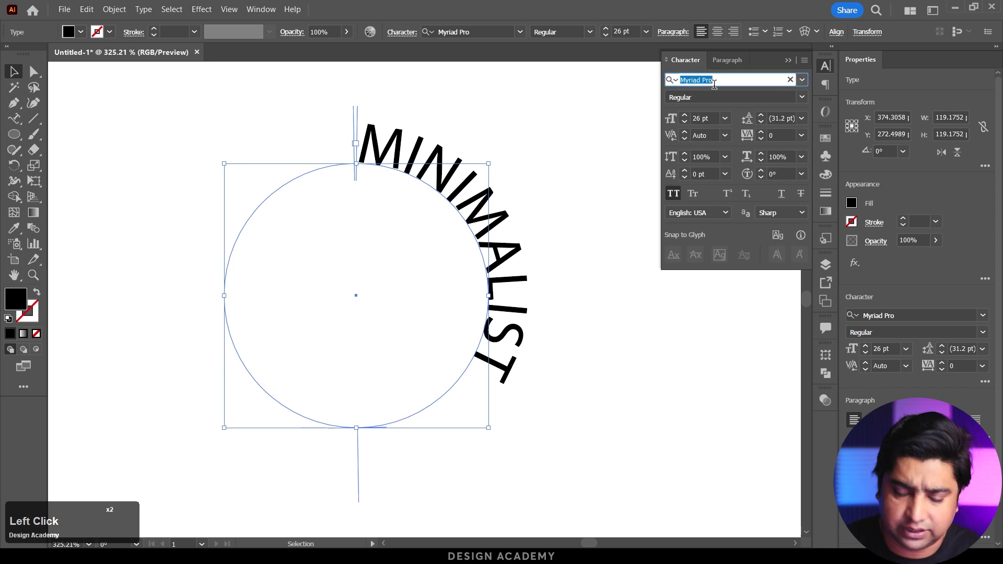
{"action": "type", "text": "outfi"}
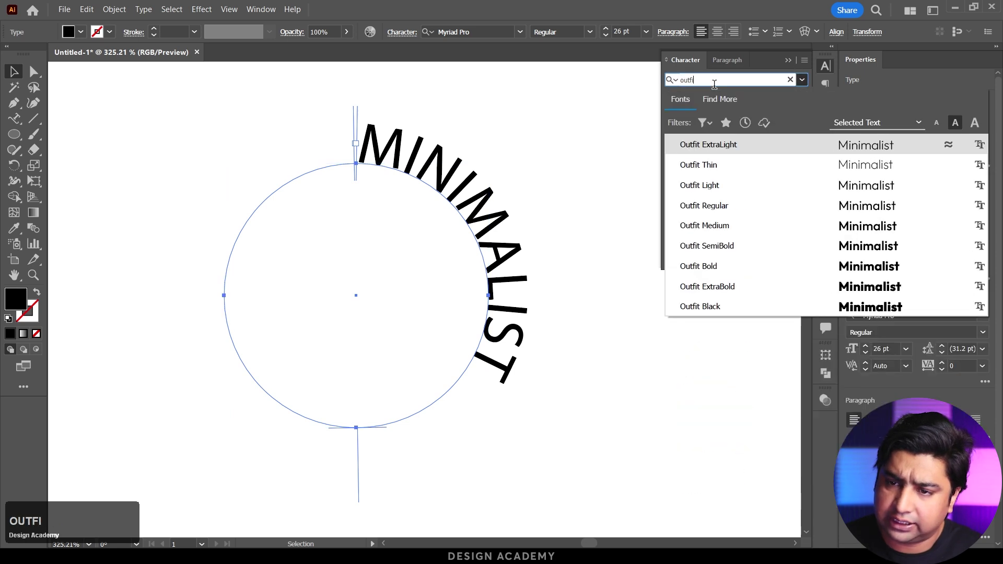
{"action": "left_click", "coordinate": [711, 227]}
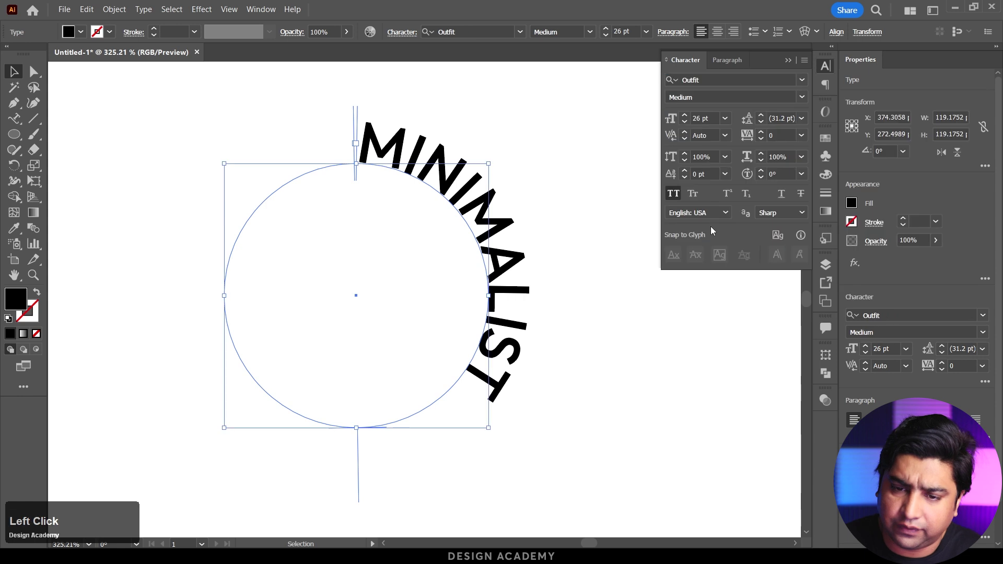
Step: Center-align the path text and move its center bracket to the circle's top so the word arches along the outside
{"action": "left_click", "coordinate": [723, 67]}
{"action": "left_click", "coordinate": [695, 83]}
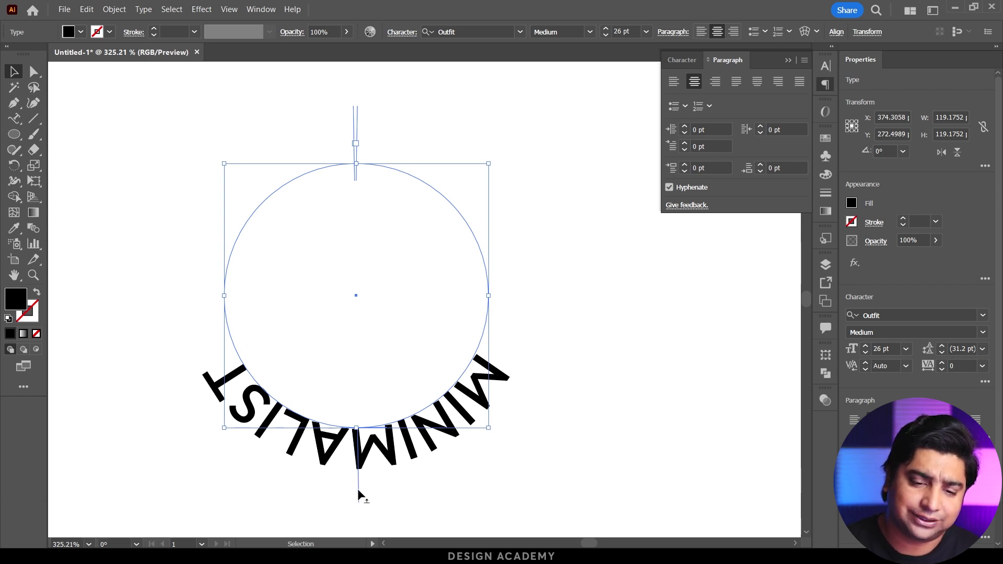
{"action": "left_click_drag", "start_coordinate": [357, 488], "coordinate": [374, 398]}
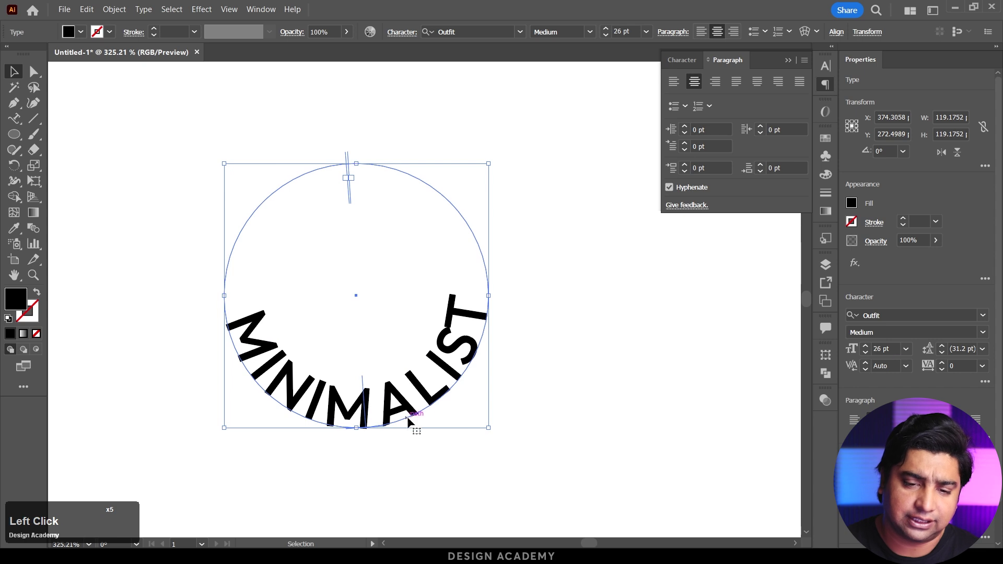
{"action": "key", "text": "ctrl+z"}
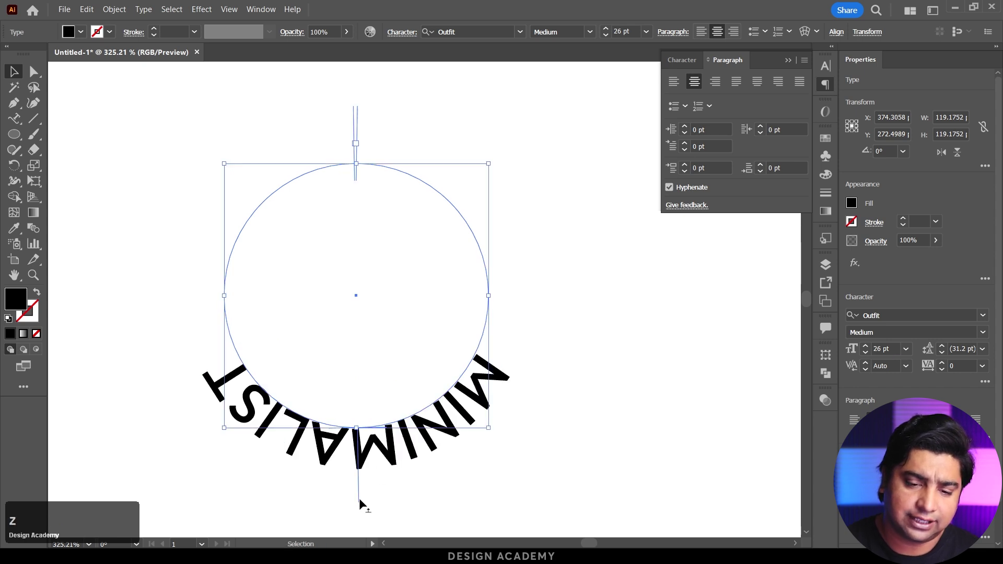
{"action": "left_click_drag", "start_coordinate": [359, 498], "coordinate": [351, 166]}
Step: Reduce the arched text to 17 pt and widen its tracking to 400
{"action": "left_click", "coordinate": [682, 60]}
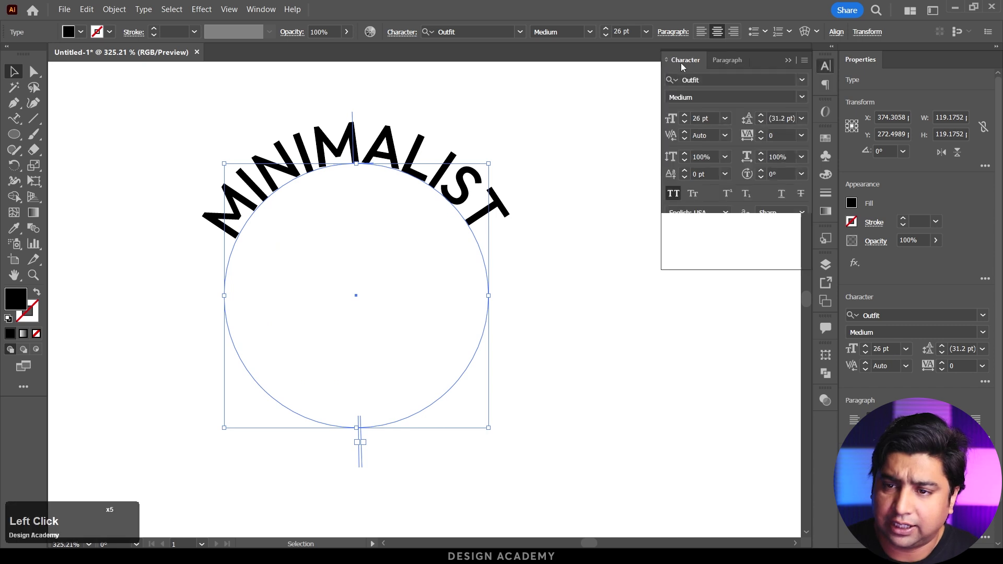
{"action": "scroll", "coordinate": [703, 118], "scroll_direction": "down", "scroll_amount": 9}
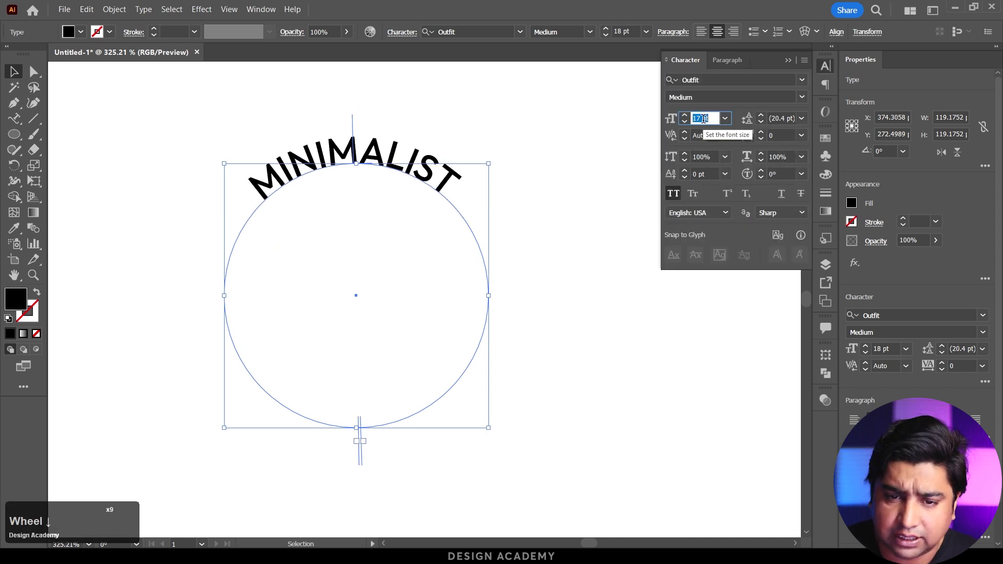
{"action": "left_click", "coordinate": [801, 136]}
{"action": "left_click", "coordinate": [815, 324]}
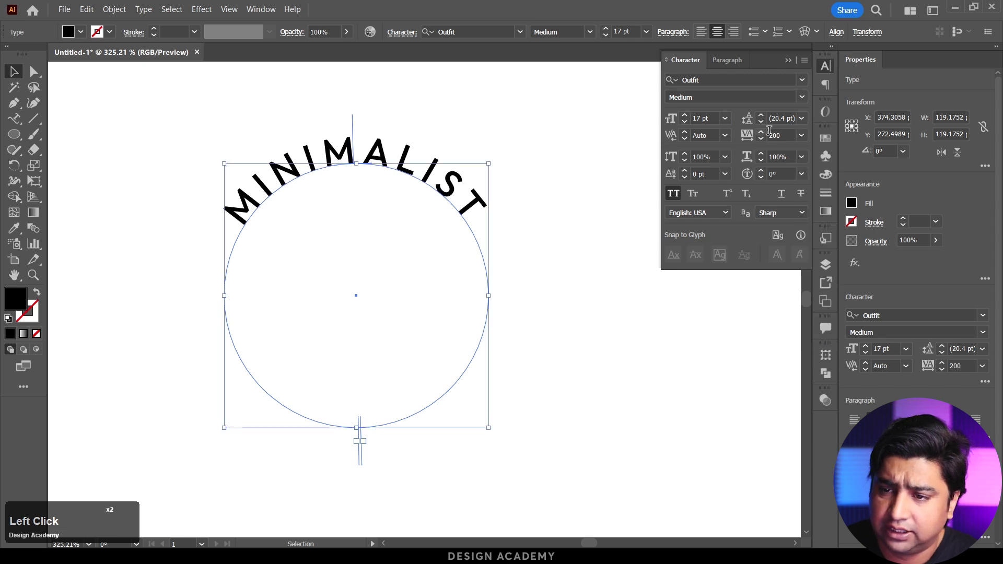
{"action": "left_click", "coordinate": [743, 136]}
{"action": "type", "text": "400"}
{"action": "key", "text": "Return"}
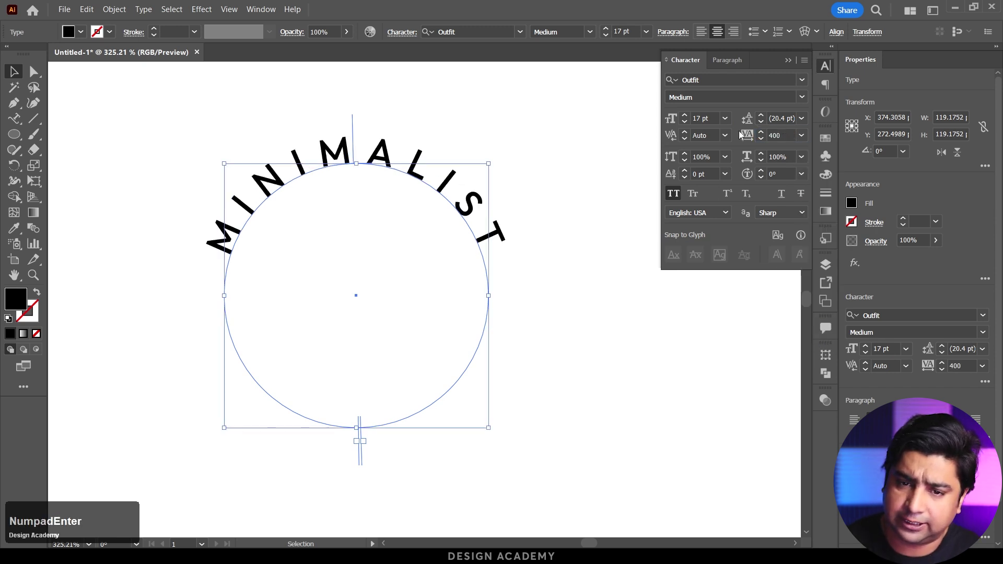
Step: Set the arched text's font size to 22 pt and its tracking to 200
{"action": "left_click", "coordinate": [701, 117]}
{"action": "scroll", "coordinate": [702, 115], "scroll_direction": "up", "scroll_amount": 5}
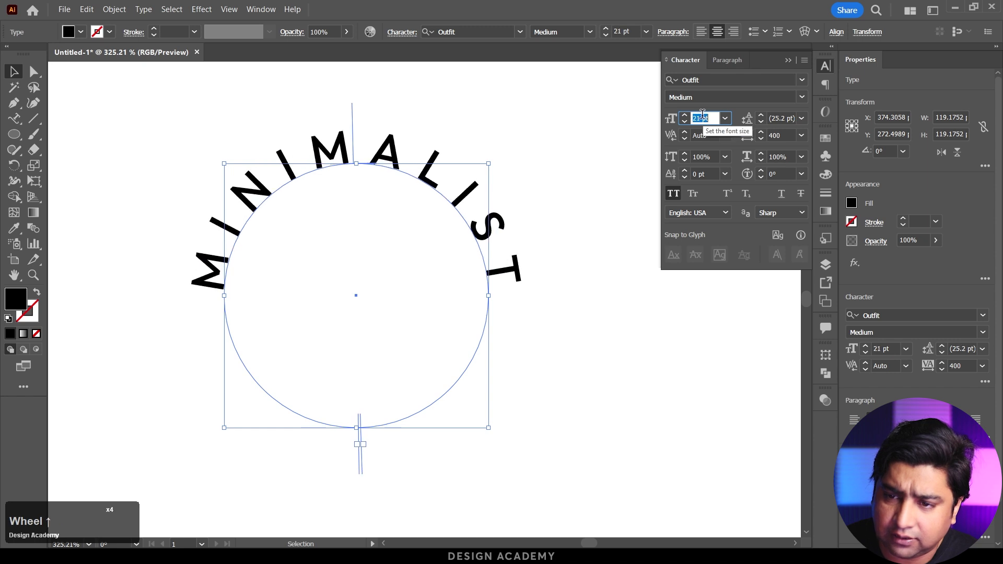
{"action": "left_click", "coordinate": [801, 135]}
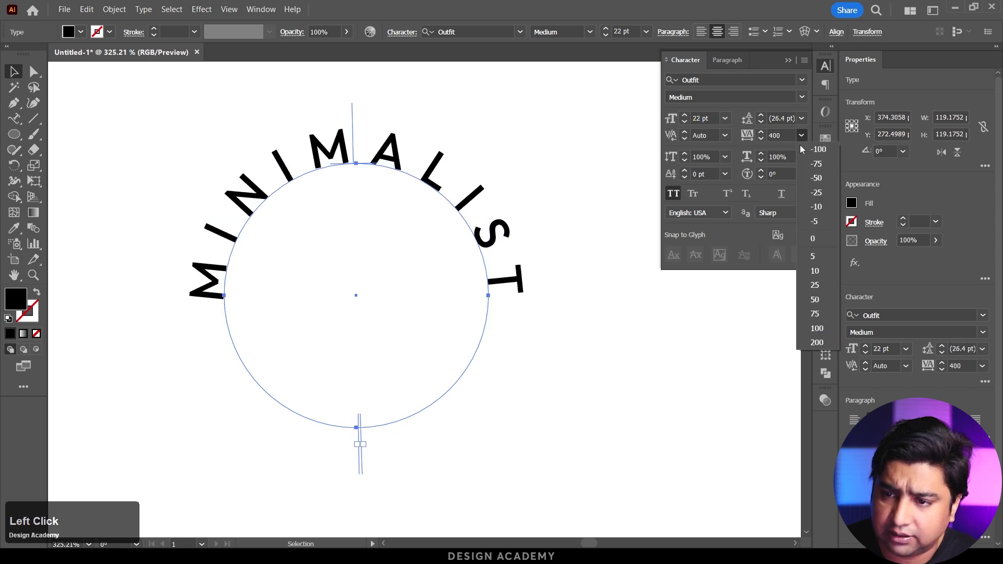
{"action": "left_click", "coordinate": [815, 342]}
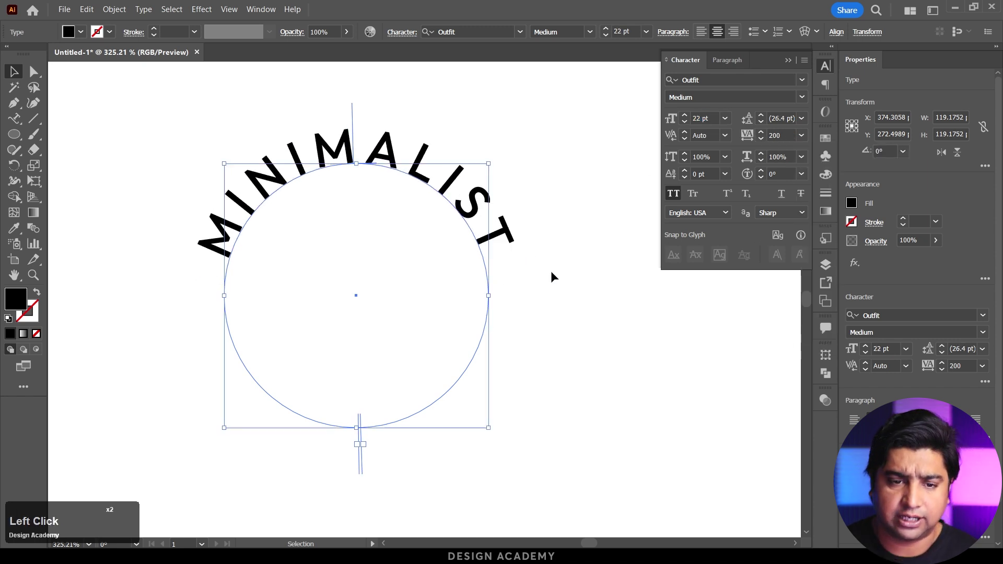
Step: Paste the copied circle in front and scale it evenly from its centre to about 133 pt in diameter
{"action": "left_click", "coordinate": [555, 245]}
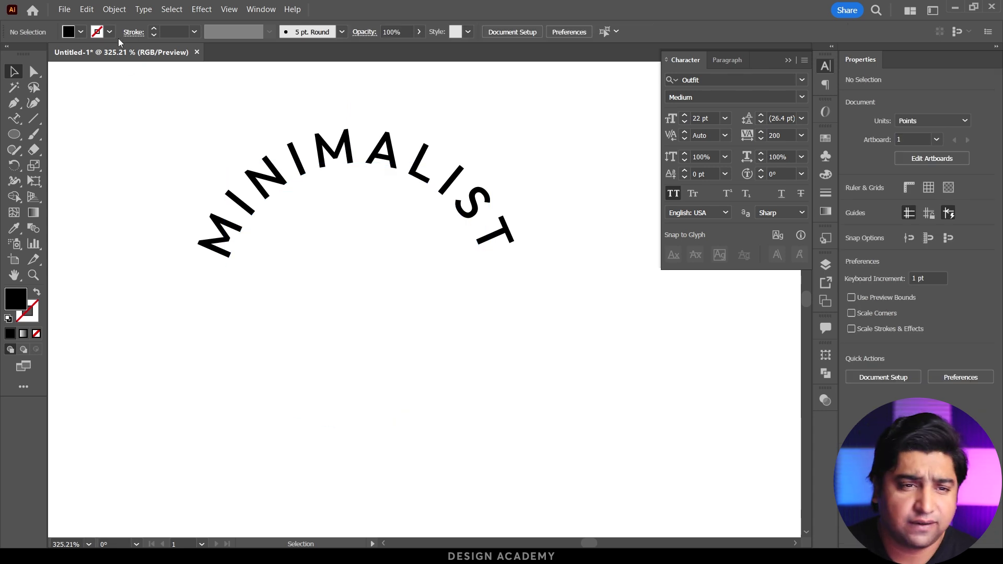
{"action": "left_click", "coordinate": [87, 9]}
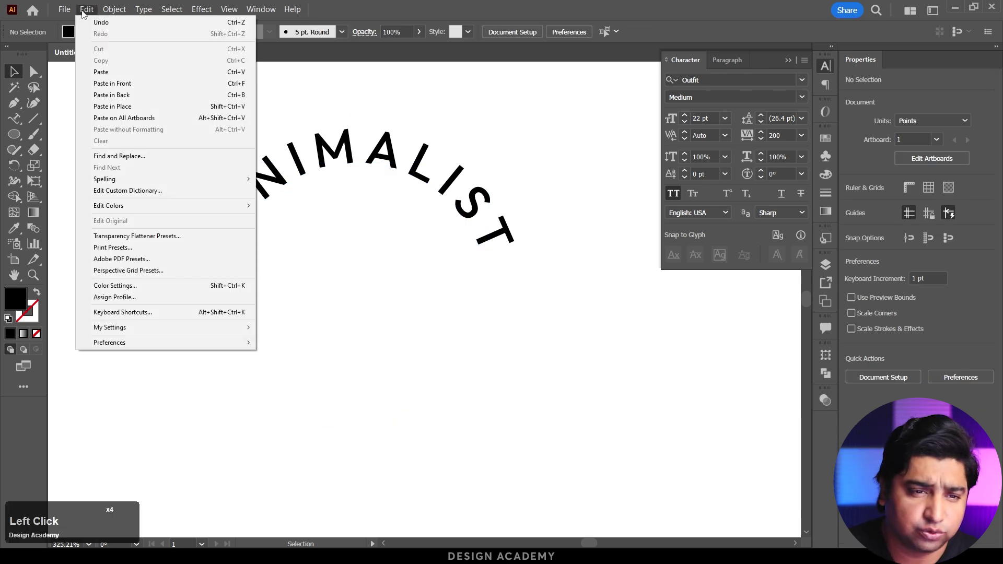
{"action": "left_click", "coordinate": [146, 83]}
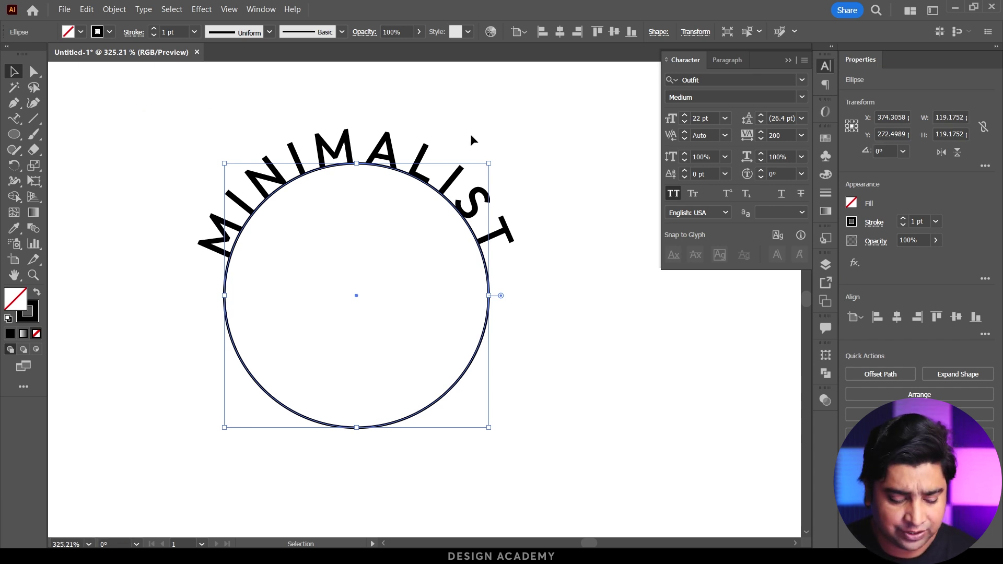
{"action": "key", "text": "shift"}
{"action": "left_click_drag", "start_coordinate": [490, 166], "coordinate": [514, 151]}
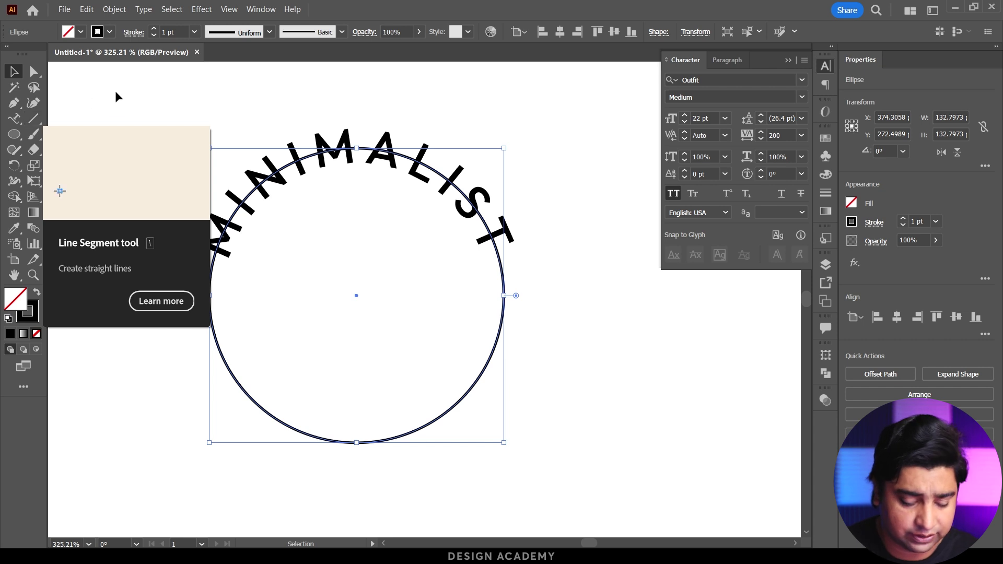
Step: Isolate the inner circle and cut its path with the Scissors tool just below the M and the final T of MINIMALIST
{"action": "key", "text": "c"}
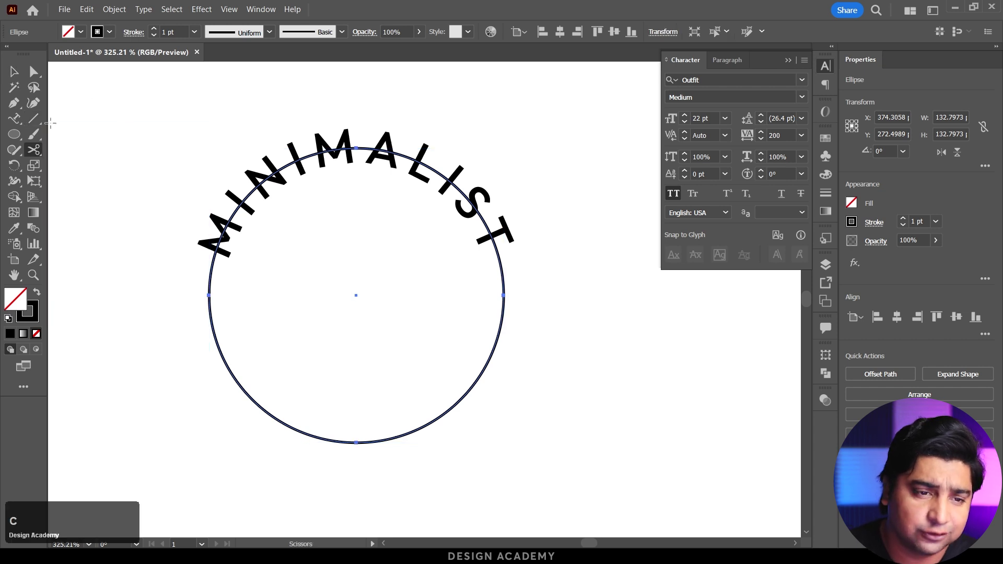
{"action": "left_click", "coordinate": [33, 150]}
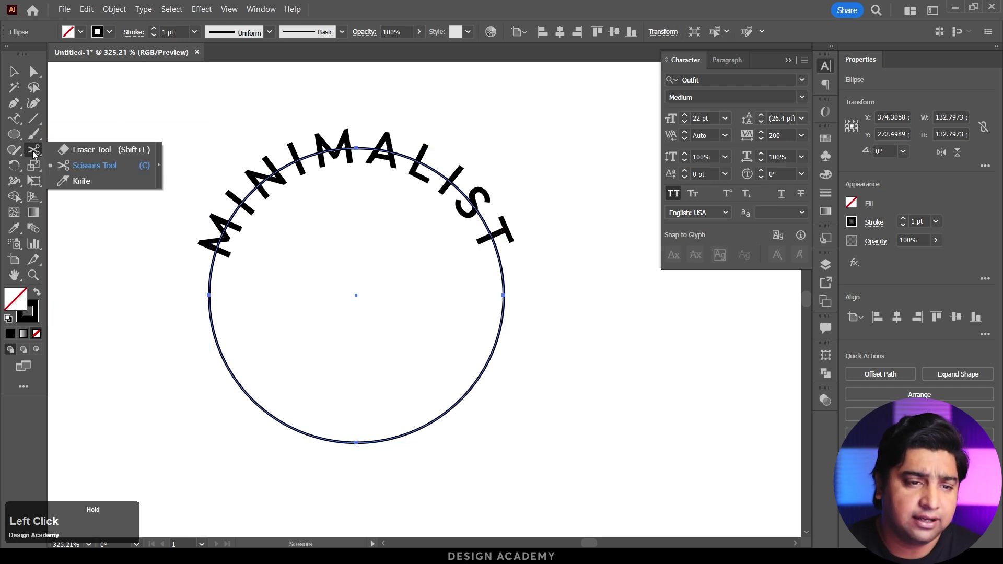
{"action": "left_click", "coordinate": [111, 166]}
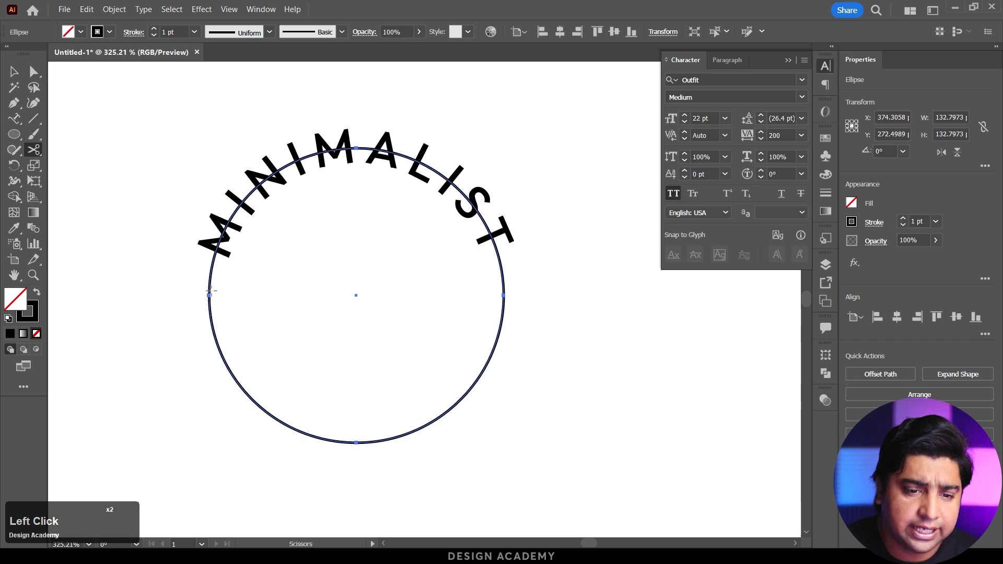
{"action": "key", "text": "v"}
{"action": "double_click", "coordinate": [210, 274]}
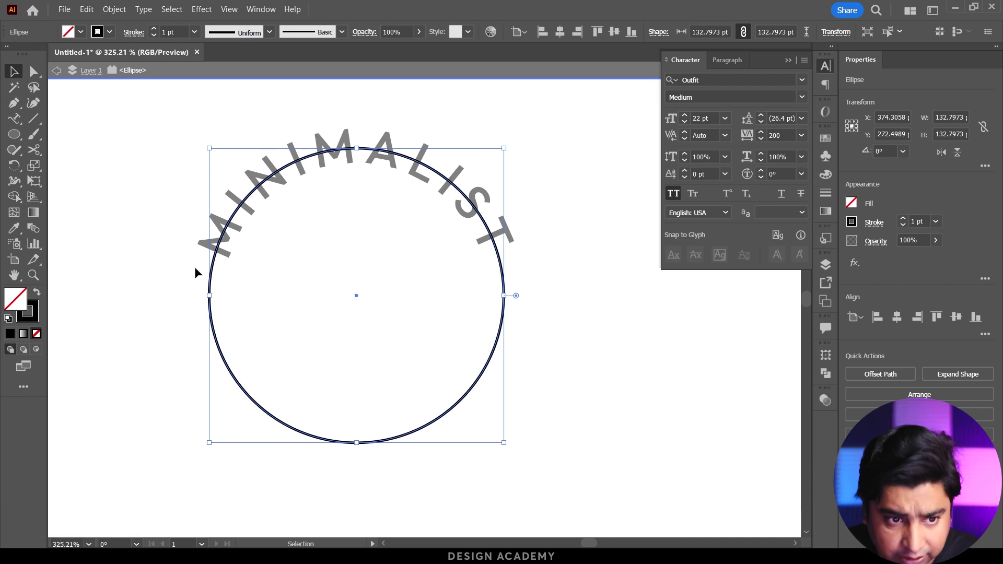
{"action": "left_click", "coordinate": [34, 150]}
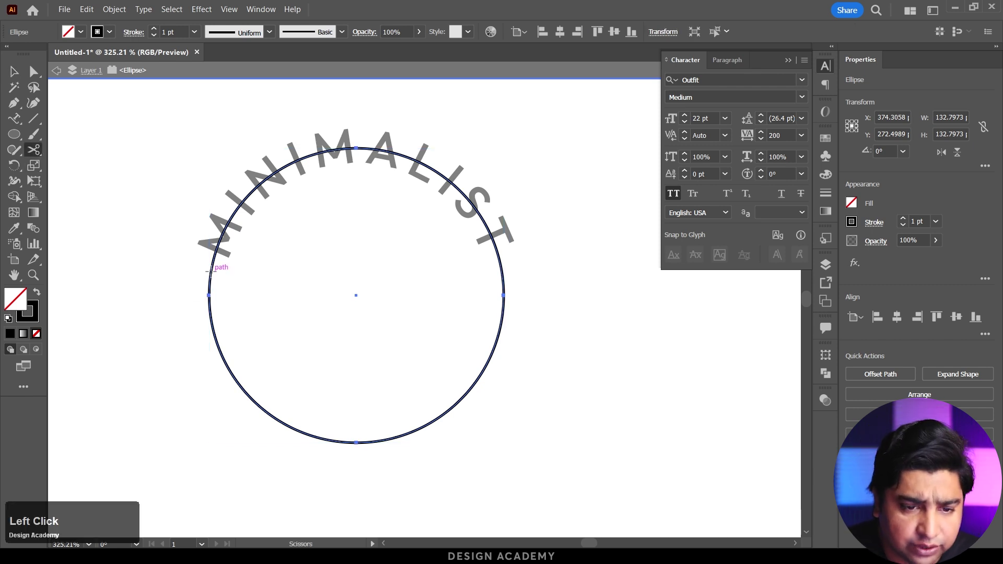
{"action": "left_click", "coordinate": [211, 272]}
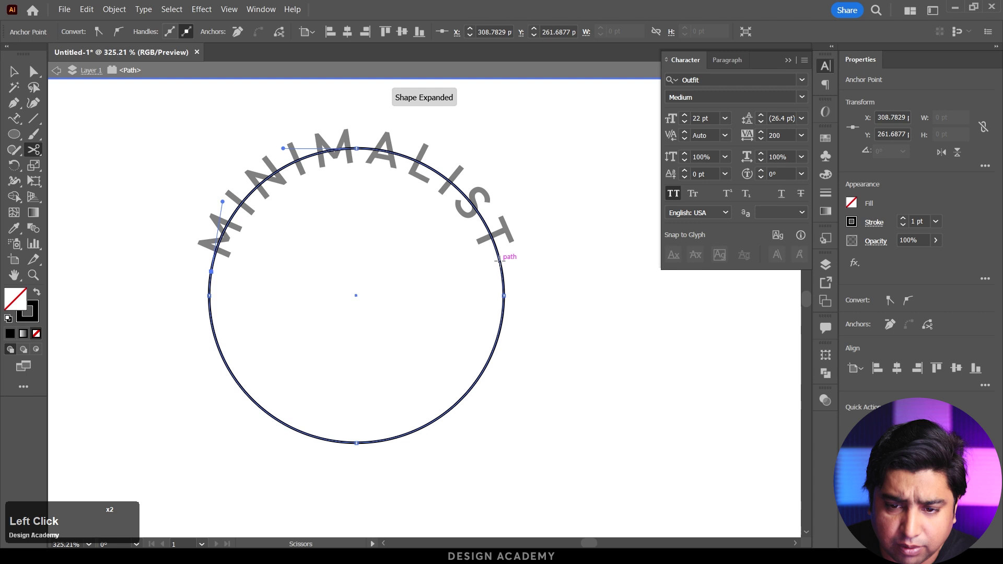
{"action": "left_click", "coordinate": [500, 262]}
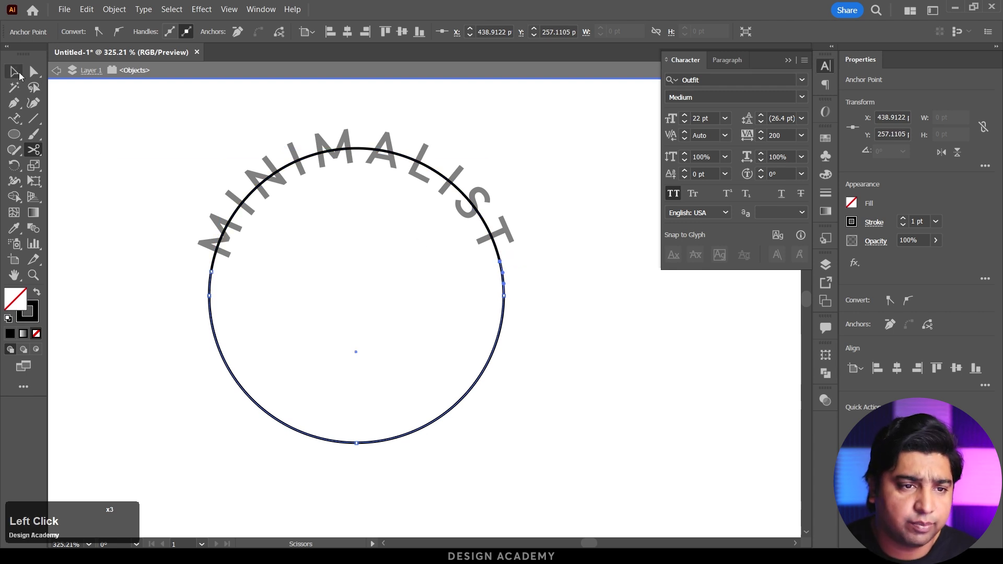
Step: Delete the cut upper arc behind the word MINIMALIST and exit isolation mode
{"action": "left_click", "coordinate": [16, 73]}
{"action": "left_click", "coordinate": [190, 155]}
{"action": "left_click", "coordinate": [296, 162]}
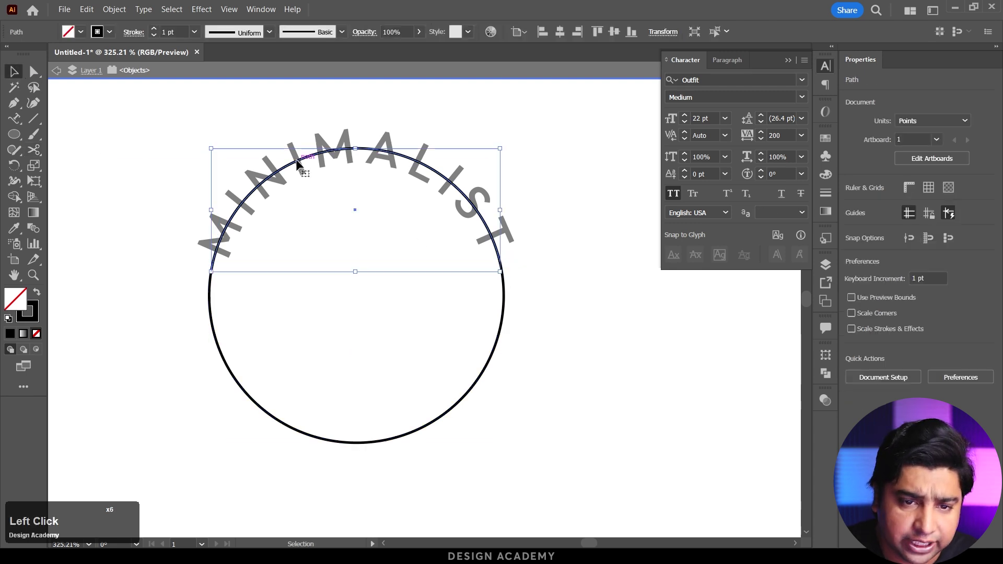
{"action": "left_click_drag", "start_coordinate": [296, 160], "coordinate": [454, 134]}
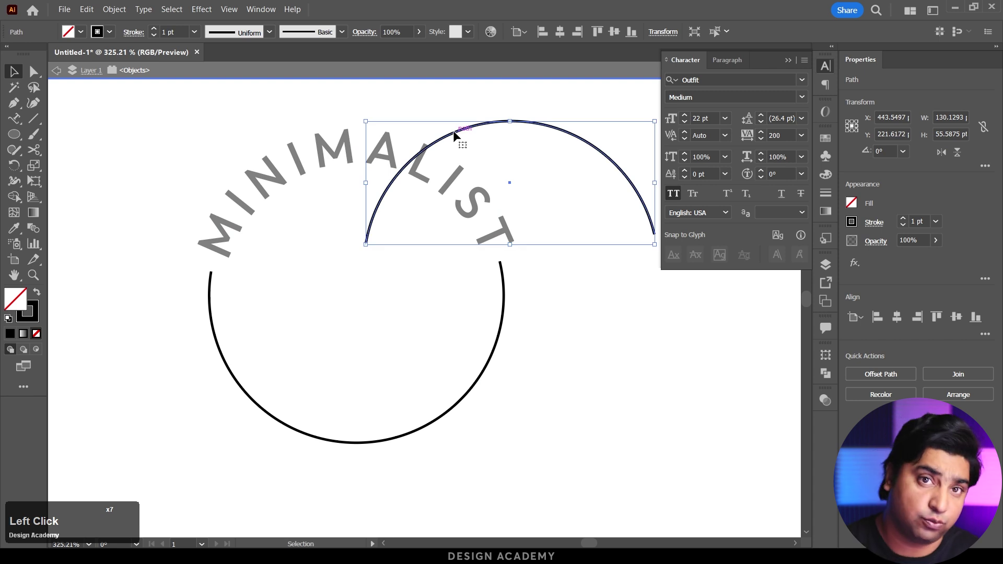
{"action": "key", "text": "Delete"}
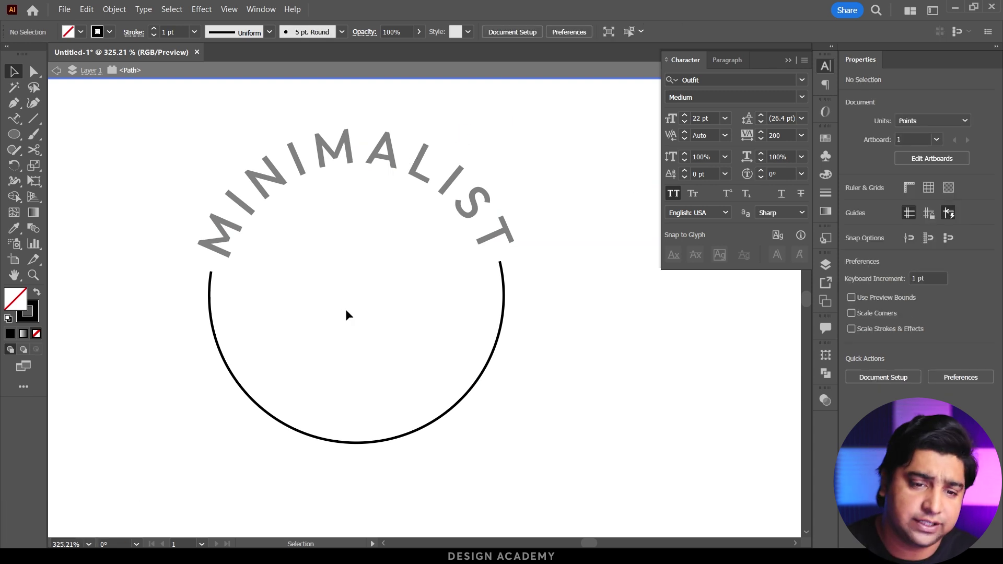
{"action": "double_click", "coordinate": [341, 314]}
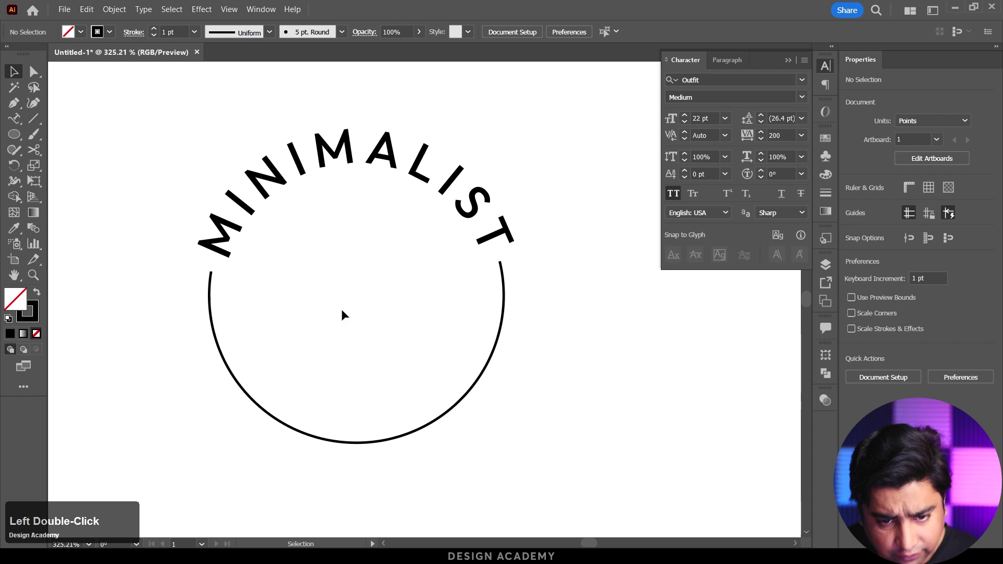
Step: Add the letter M as separate point text with the Type tool in the empty area beside the arched word
{"action": "left_click", "coordinate": [16, 124]}
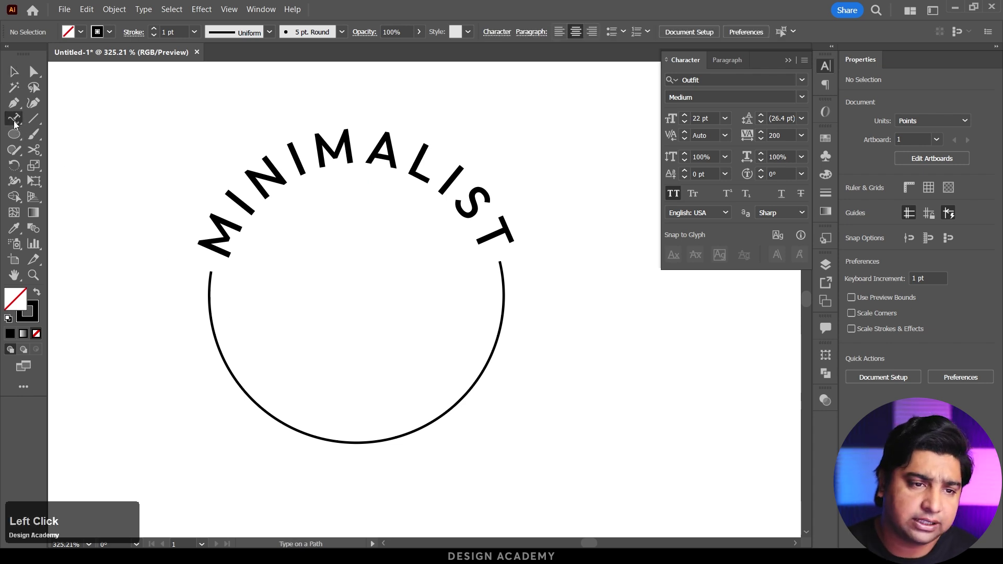
{"action": "left_click", "coordinate": [81, 120]}
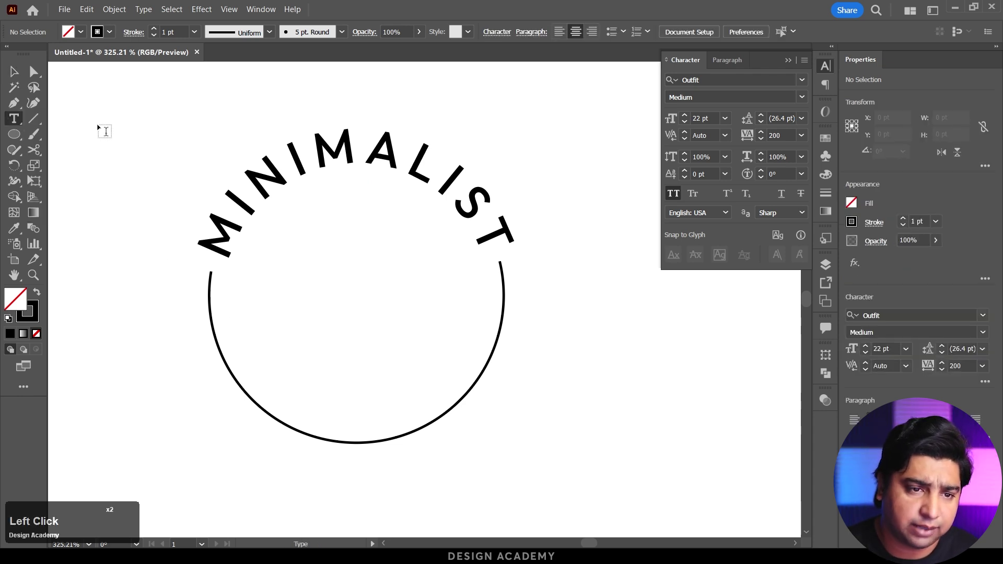
{"action": "left_click", "coordinate": [135, 138]}
{"action": "type", "text": "M"}
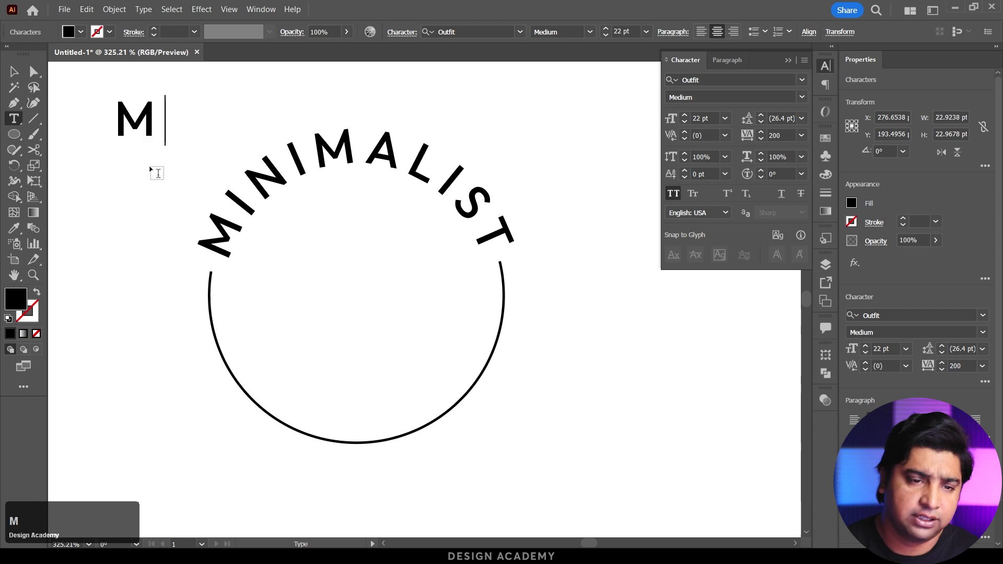
Step: Move the M inside the open circle and enlarge it to about 88 pt
{"action": "left_click", "coordinate": [14, 72]}
{"action": "left_click_drag", "start_coordinate": [149, 133], "coordinate": [371, 327]}
{"action": "left_click_drag", "start_coordinate": [388, 294], "coordinate": [499, 179]}
{"action": "left_click_drag", "start_coordinate": [395, 281], "coordinate": [333, 315]}
{"action": "left_click_drag", "start_coordinate": [440, 305], "coordinate": [482, 304]}
{"action": "left_click_drag", "start_coordinate": [410, 297], "coordinate": [407, 309]}
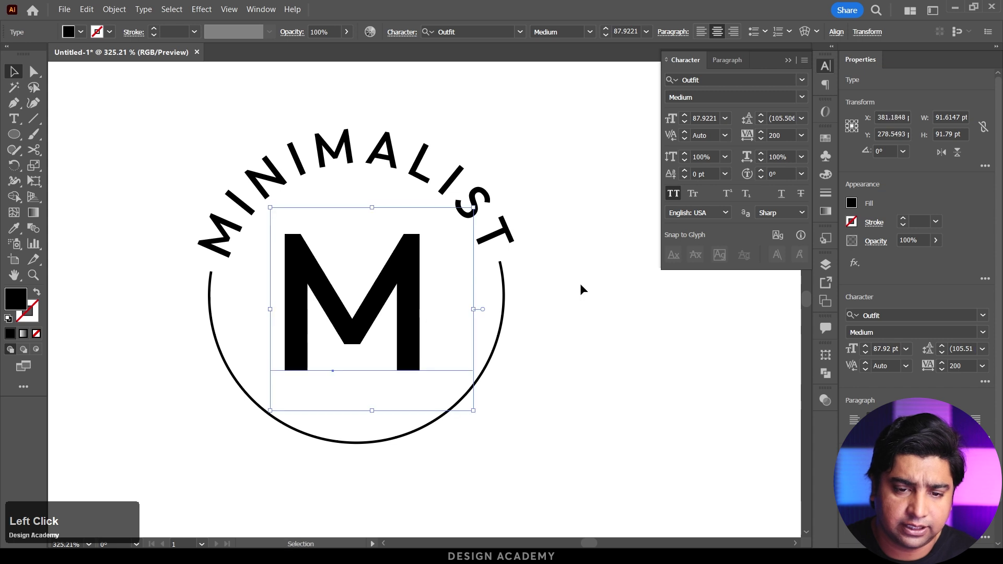
Step: Scale the M down slightly and center it inside the open circle beneath the arched word
{"action": "left_click", "coordinate": [538, 287]}
{"action": "left_click", "coordinate": [399, 291]}
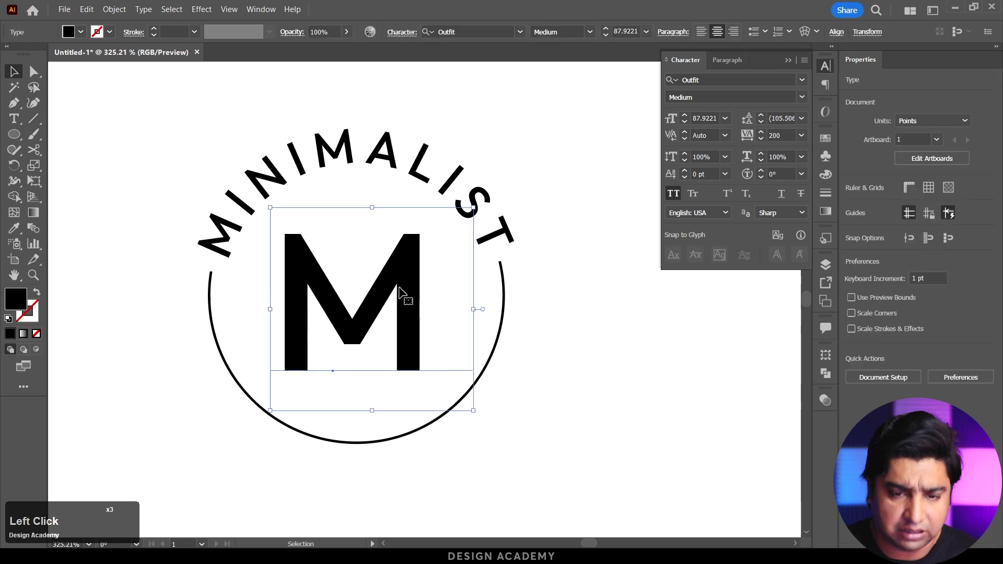
{"action": "left_click_drag", "start_coordinate": [475, 309], "coordinate": [409, 310]}
{"action": "left_click", "coordinate": [594, 334]}
{"action": "left_click_drag", "start_coordinate": [388, 247], "coordinate": [272, 247]}
Step: Draw a circle about 182 pt in diameter beside the finished badge, with no fill and a 1 pt black stroke, and align it roughly level with the badge
{"action": "left_click_drag", "start_coordinate": [499, 311], "coordinate": [326, 292]}
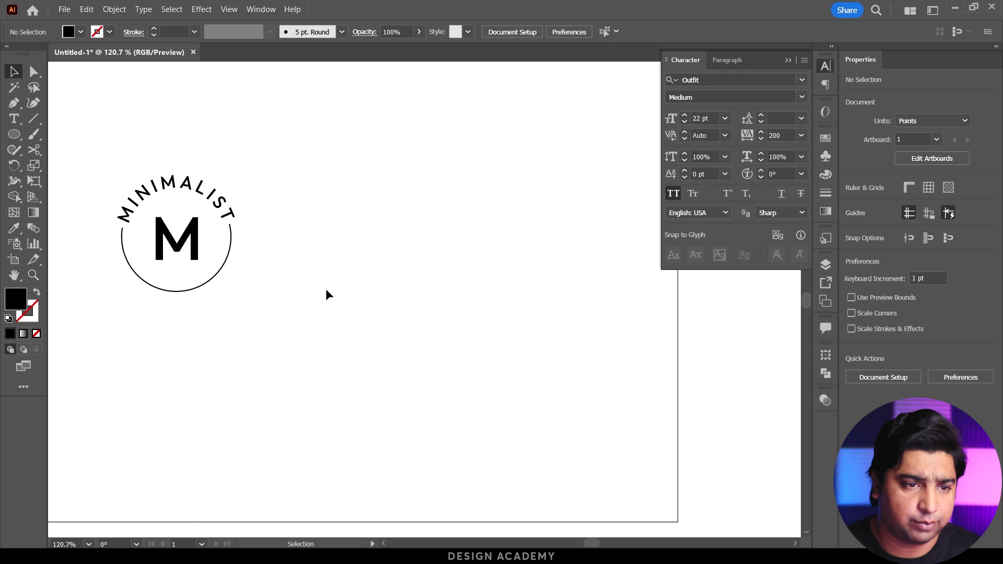
{"action": "left_click", "coordinate": [15, 136]}
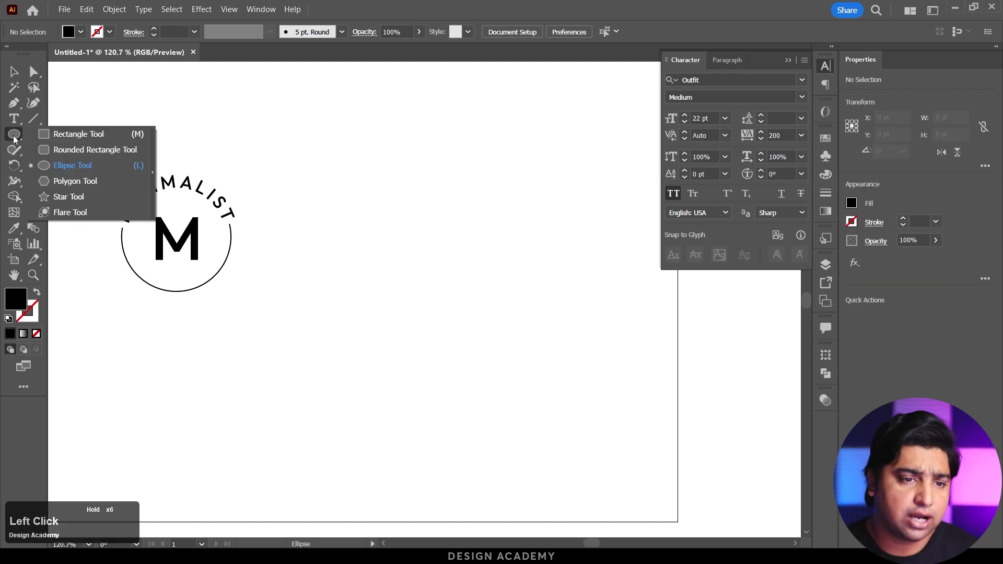
{"action": "left_click", "coordinate": [73, 165]}
{"action": "left_click_drag", "start_coordinate": [546, 201], "coordinate": [395, 340]}
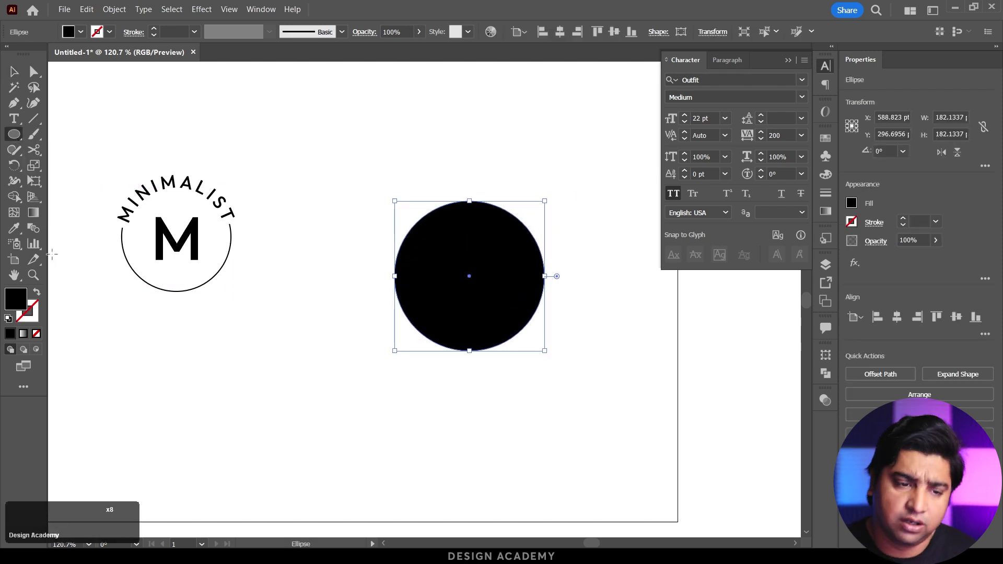
{"action": "left_click", "coordinate": [36, 295]}
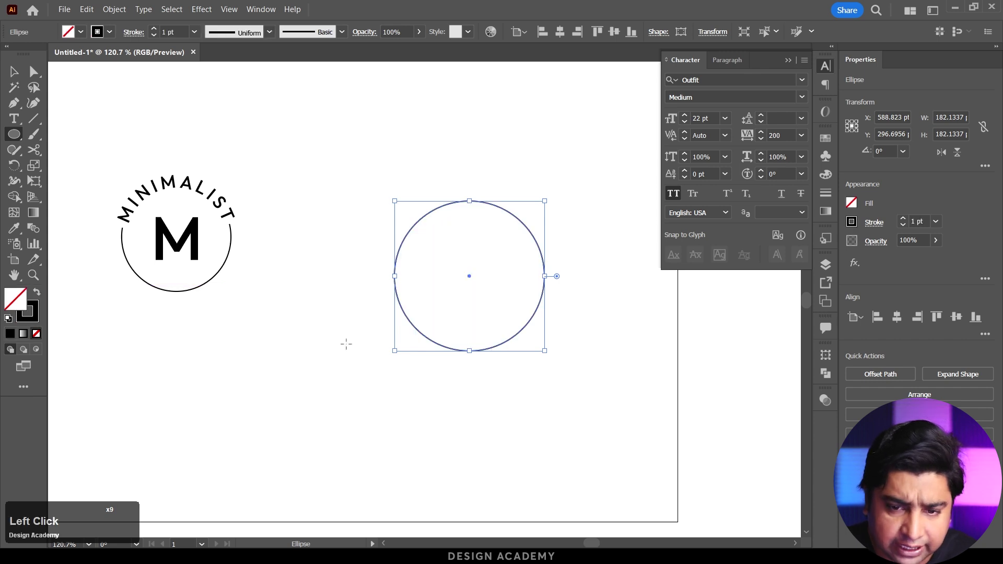
{"action": "key", "text": "v"}
{"action": "left_click_drag", "start_coordinate": [499, 211], "coordinate": [468, 180]}
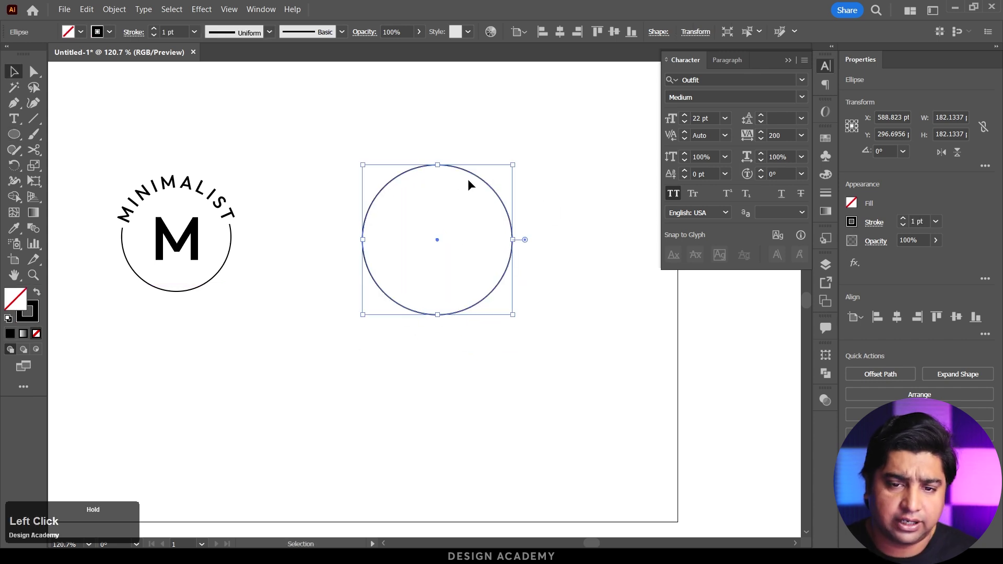
Step: Copy the new circle, paste it in front and scale the copy evenly from its center to about 149 pt in diameter
{"action": "left_click", "coordinate": [87, 9]}
{"action": "left_click", "coordinate": [105, 60]}
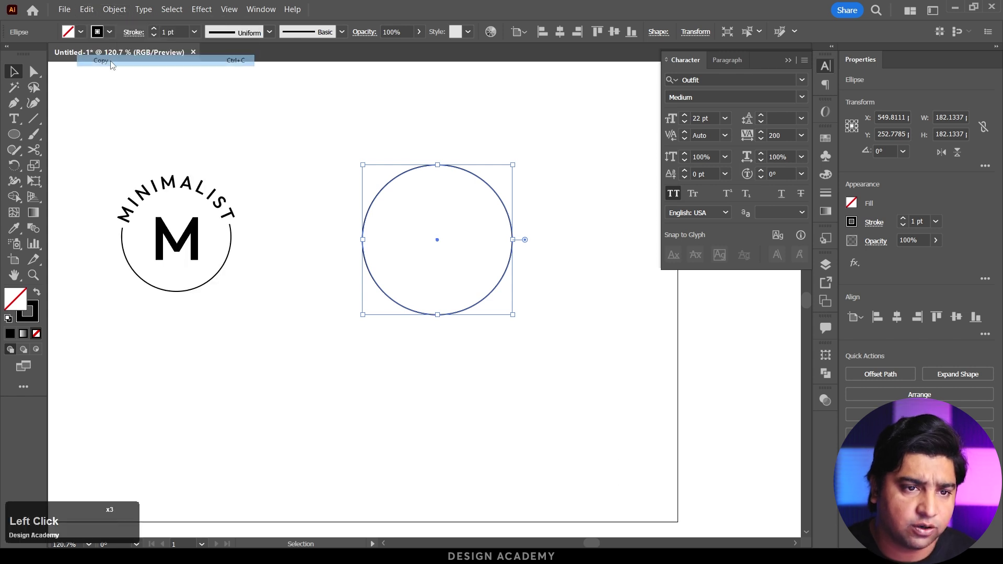
{"action": "left_click", "coordinate": [87, 9]}
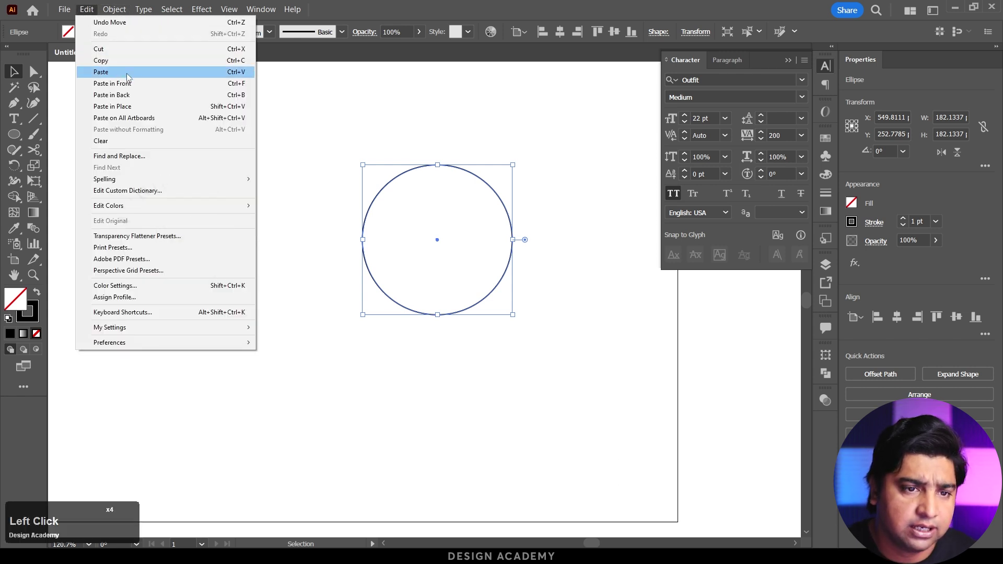
{"action": "left_click", "coordinate": [157, 84]}
{"action": "key", "text": "shift"}
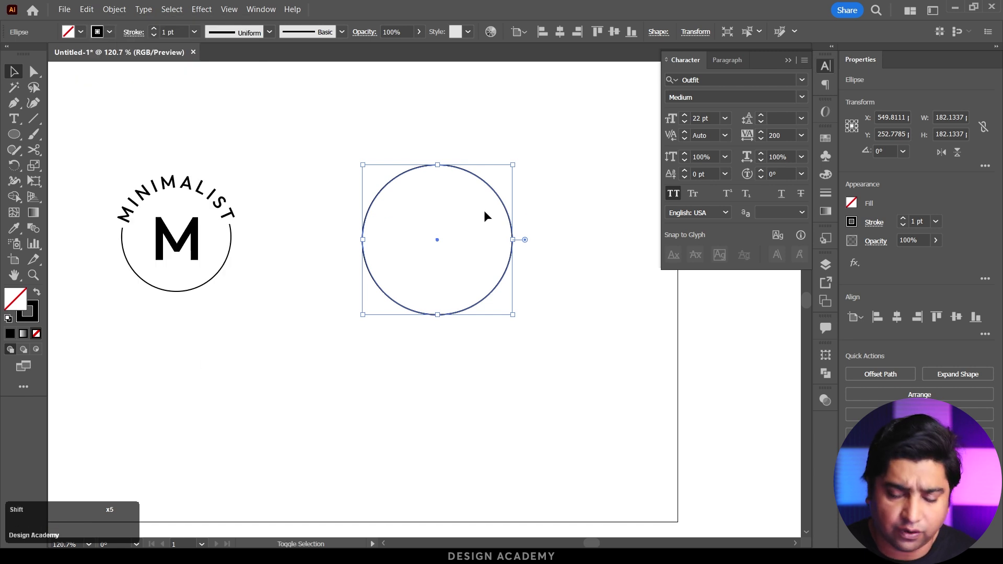
{"action": "left_click_drag", "start_coordinate": [514, 165], "coordinate": [604, 221]}
{"action": "left_click", "coordinate": [538, 240]}
Step: Place the path text "NABILA'S CLOSET STORE" on the inner circle with the Type tool
{"action": "key", "text": "ctrl+space"}
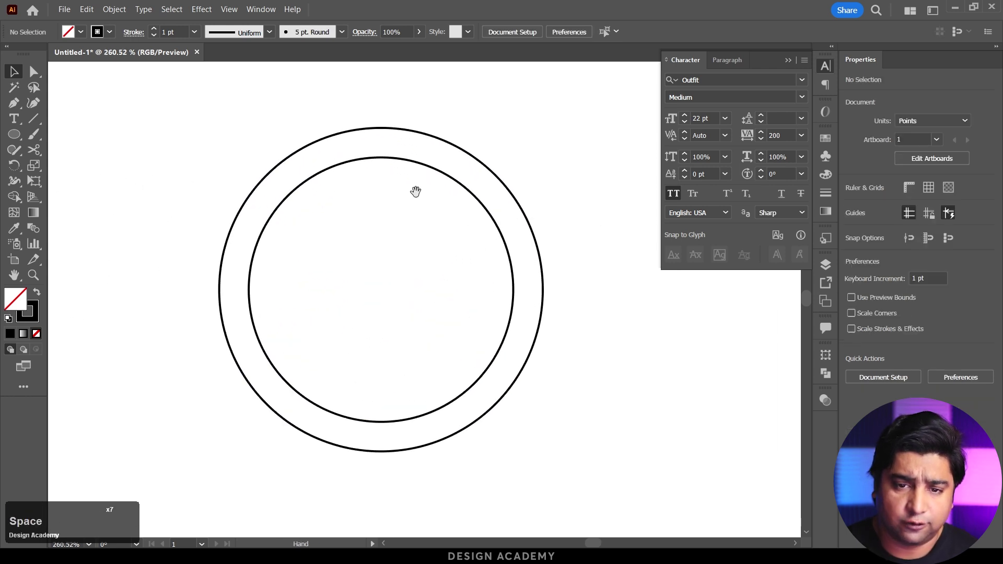
{"action": "left_click_drag", "start_coordinate": [361, 204], "coordinate": [367, 204]}
{"action": "left_click", "coordinate": [14, 118]}
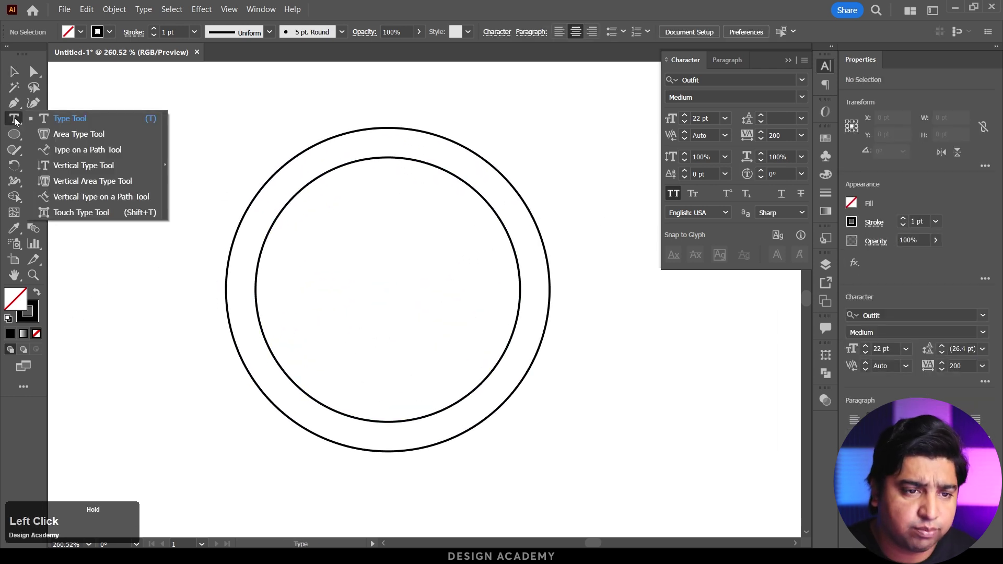
{"action": "left_click", "coordinate": [98, 120]}
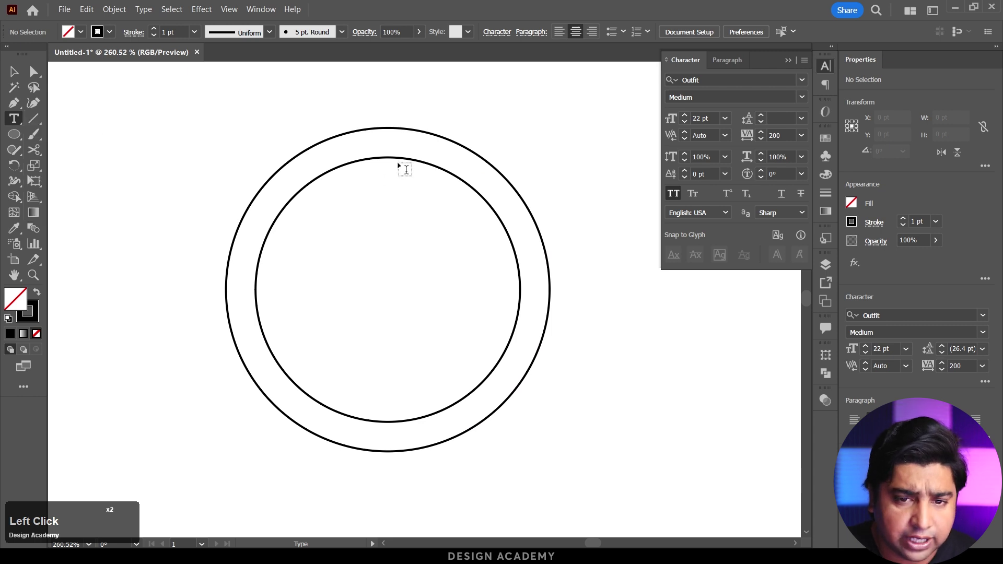
{"action": "left_click", "coordinate": [14, 119]}
{"action": "left_click", "coordinate": [45, 124]}
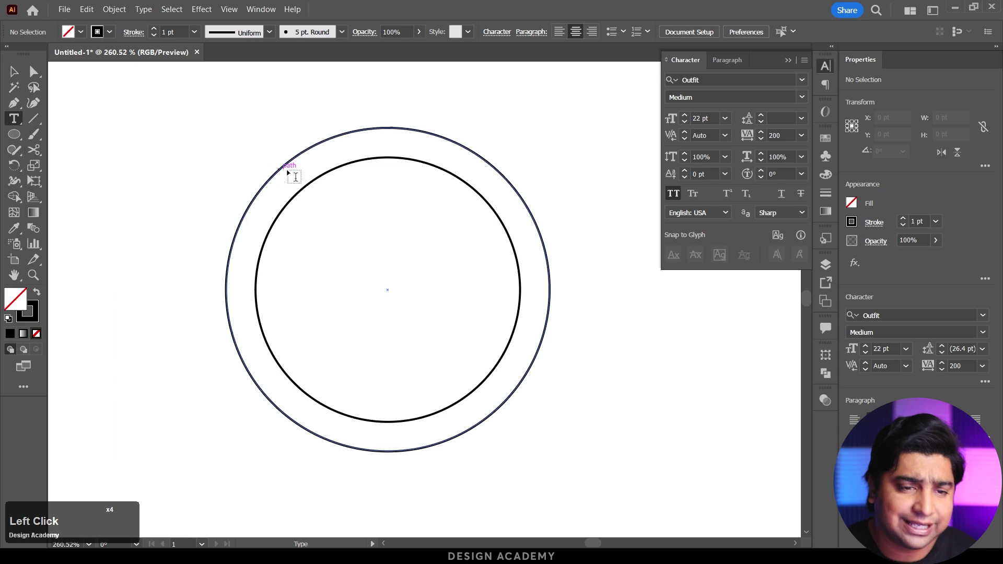
{"action": "left_click", "coordinate": [10, 117]}
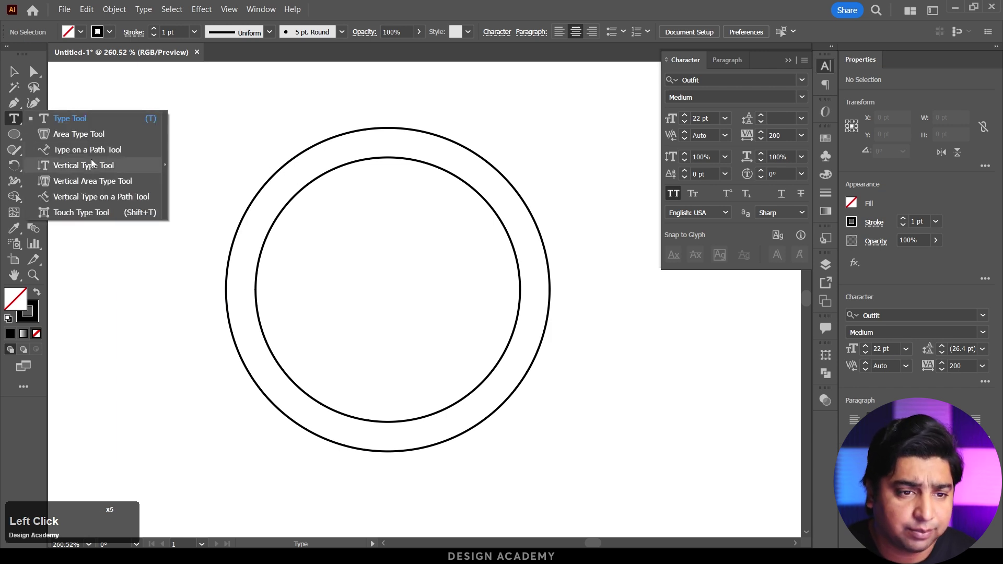
{"action": "left_click", "coordinate": [71, 121]}
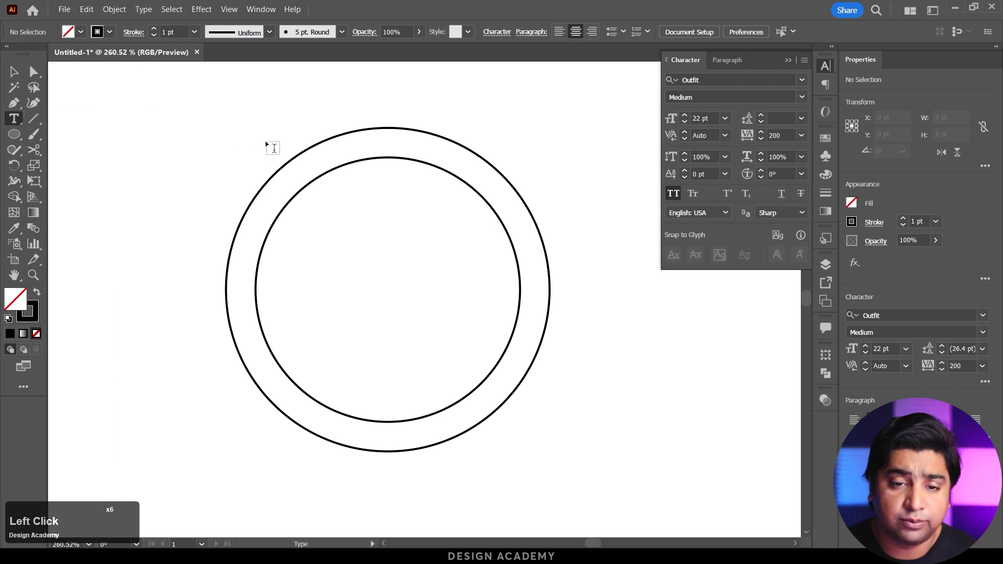
{"action": "key", "text": "alt"}
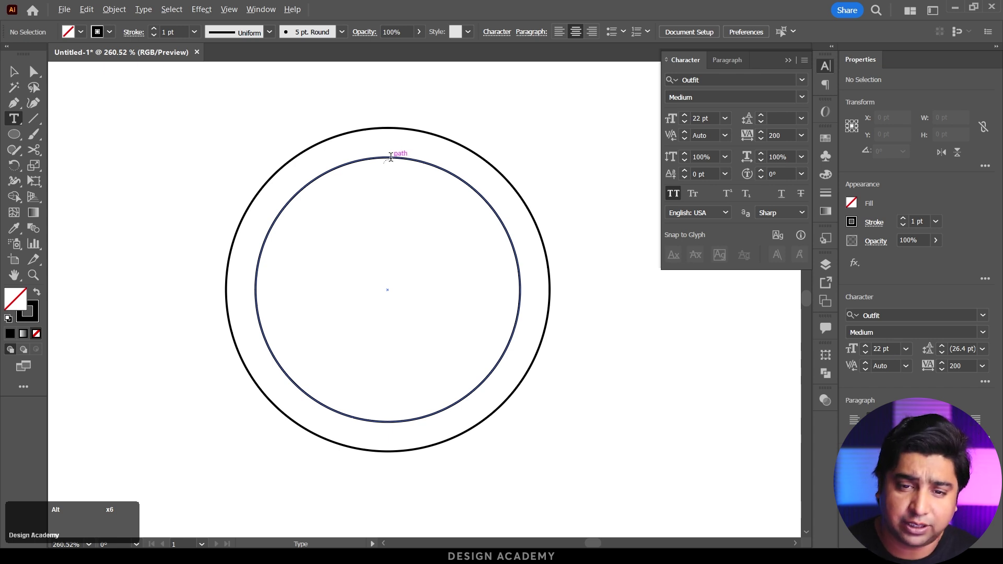
{"action": "left_click", "coordinate": [388, 158]}
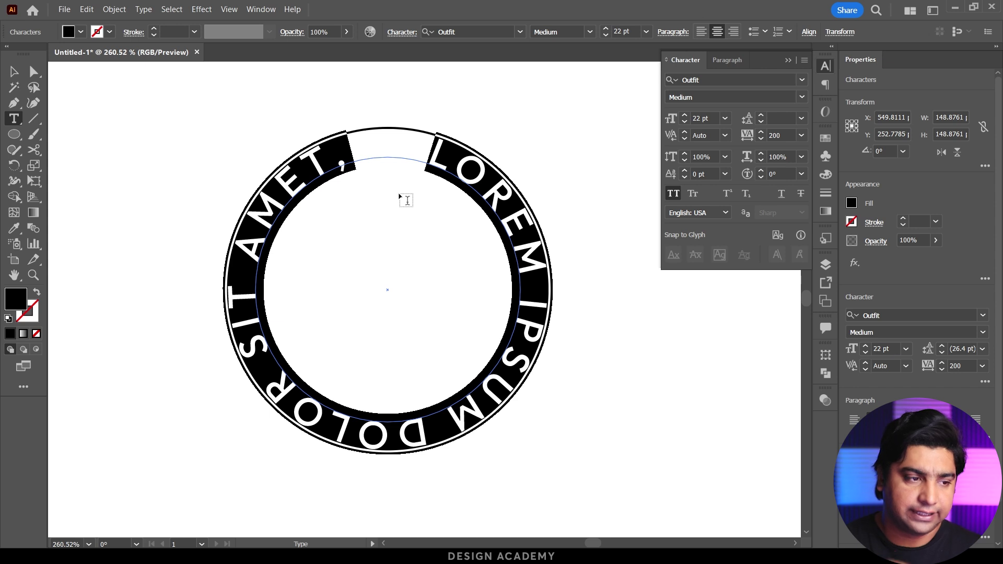
{"action": "type", "text": "NABILA'S CLOSET S"}
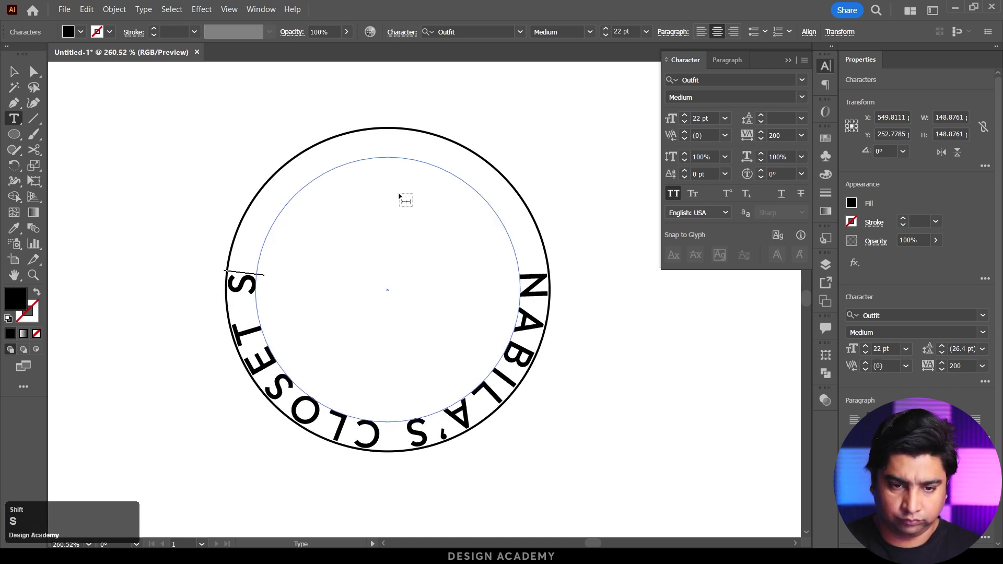
{"action": "type", "text": "TORE"}
Step: Move the path text's center bracket to the top of the inner circle so the wording arches over the top
{"action": "left_click", "coordinate": [14, 71]}
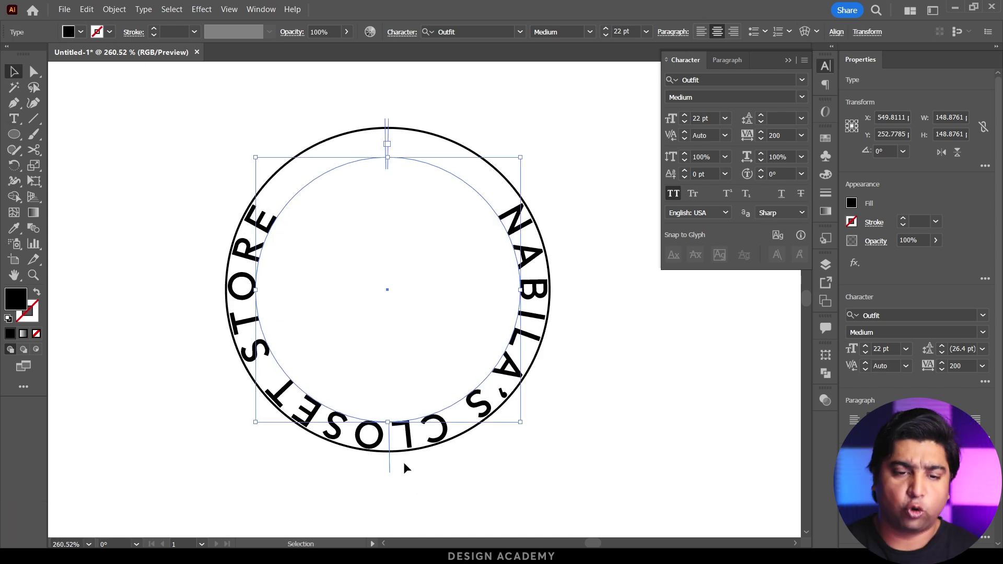
{"action": "left_click_drag", "start_coordinate": [389, 460], "coordinate": [384, 143]}
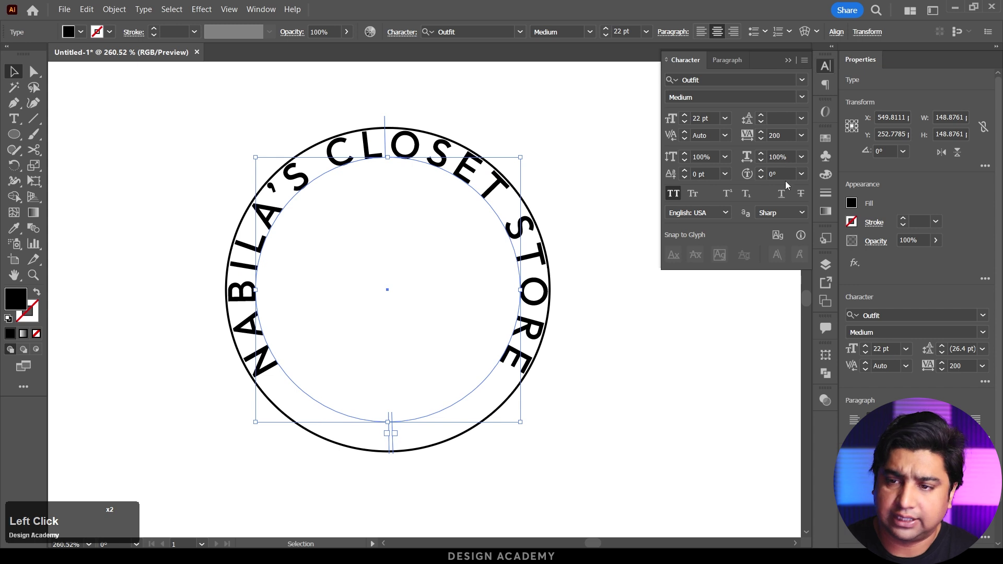
Step: Set the NABILA'S CLOSET STORE path text to 75 tracking and a 12 pt font size
{"action": "left_click", "coordinate": [802, 138]}
{"action": "left_click", "coordinate": [817, 315]}
{"action": "left_click", "coordinate": [702, 118]}
{"action": "scroll", "coordinate": [713, 118], "scroll_direction": "down", "scroll_amount": 10}
{"action": "scroll", "coordinate": [712, 118], "scroll_direction": "down", "scroll_amount": 1}
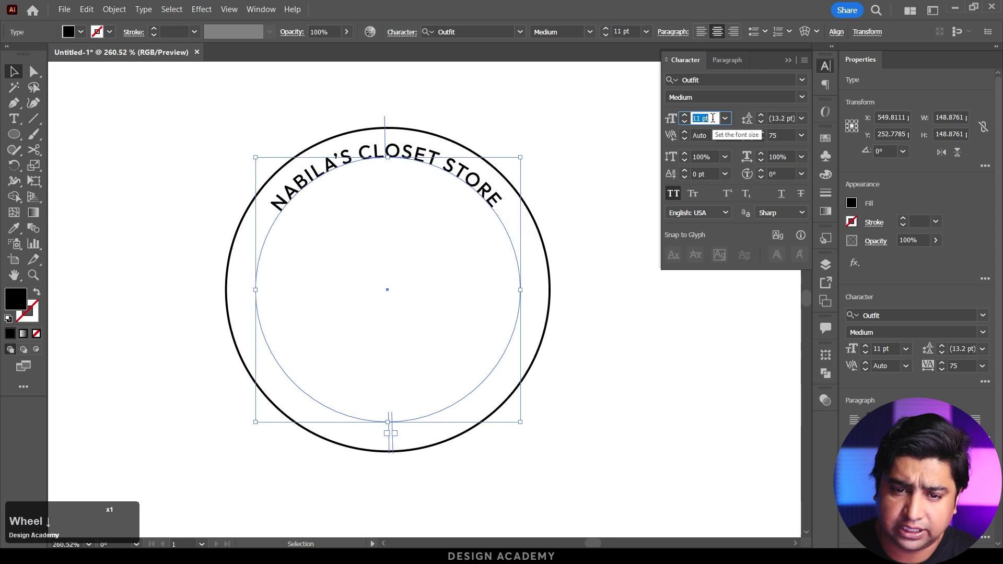
{"action": "scroll", "coordinate": [712, 118], "scroll_direction": "up", "scroll_amount": 1}
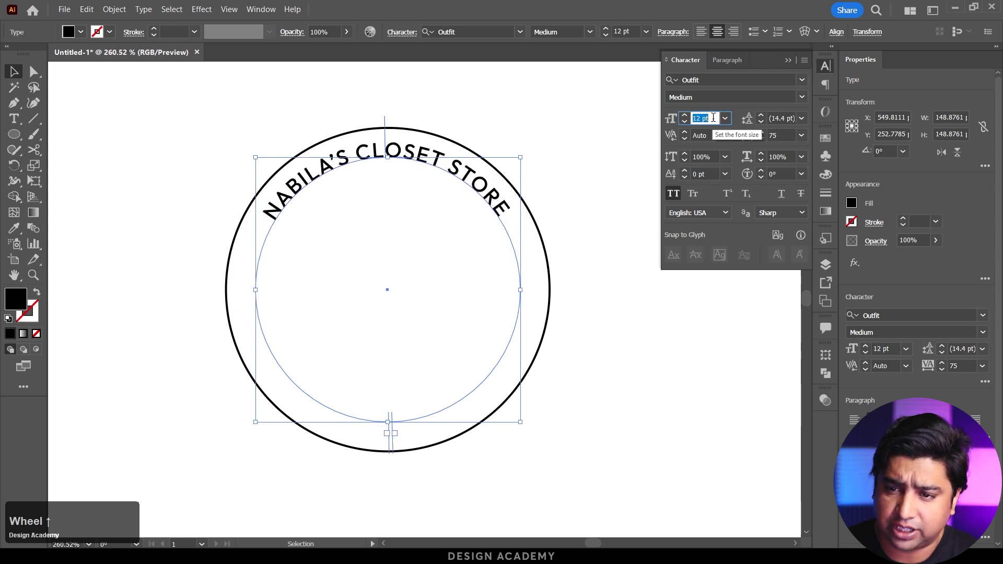
{"action": "left_click", "coordinate": [577, 151]}
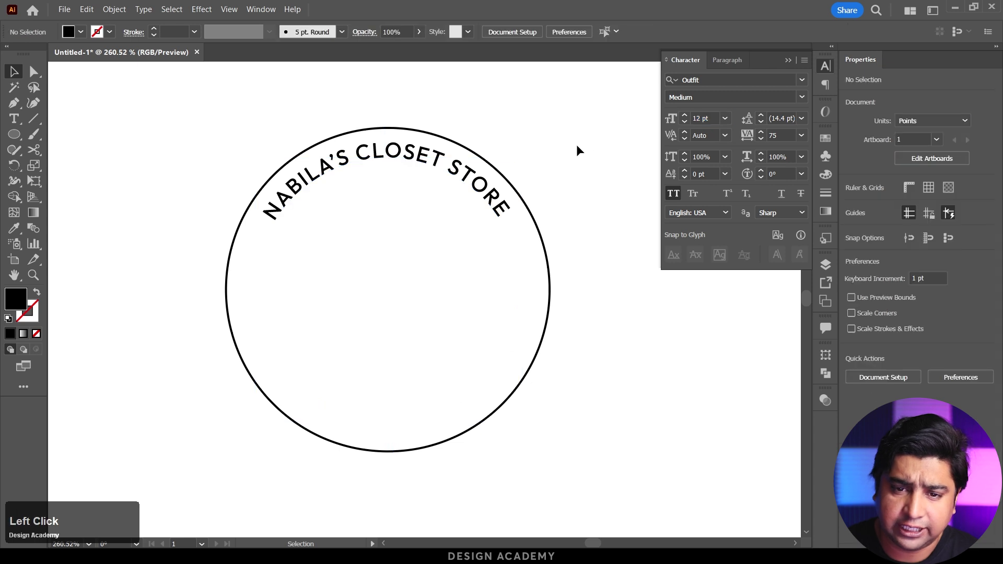
Step: Scale the path text's circle evenly from its center to about 140 pt in diameter, with the font size set to 12 pt
{"action": "left_click", "coordinate": [482, 181]}
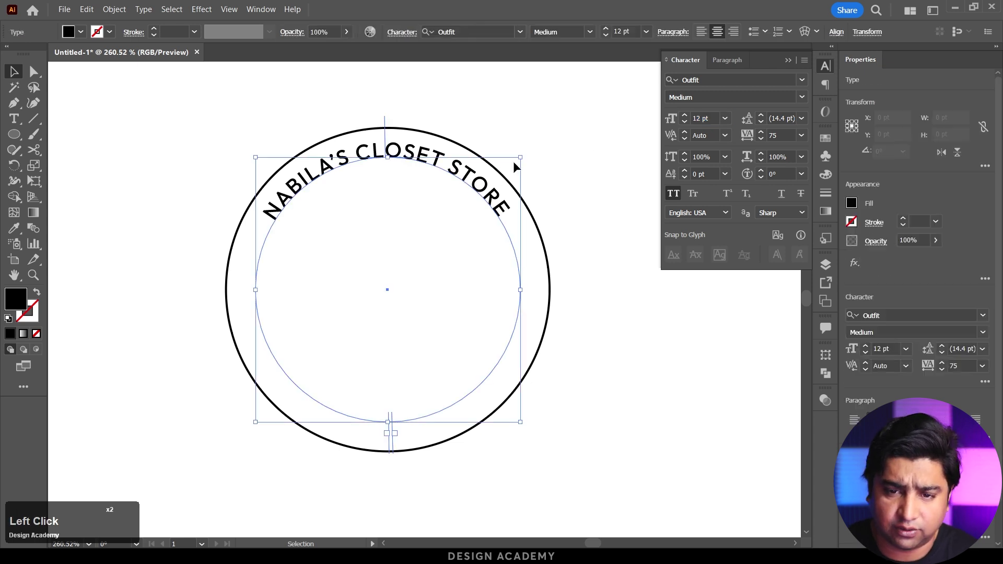
{"action": "key", "text": "shift"}
{"action": "key", "text": "shift"}
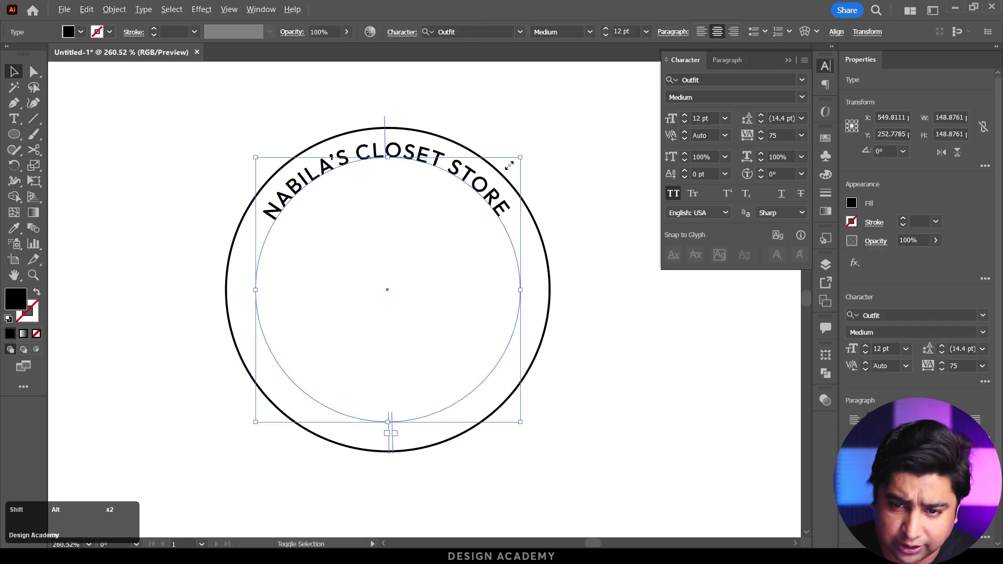
{"action": "left_click_drag", "start_coordinate": [521, 157], "coordinate": [515, 166]}
{"action": "double_click", "coordinate": [703, 118]}
{"action": "type", "text": "12"}
{"action": "key", "text": "Return"}
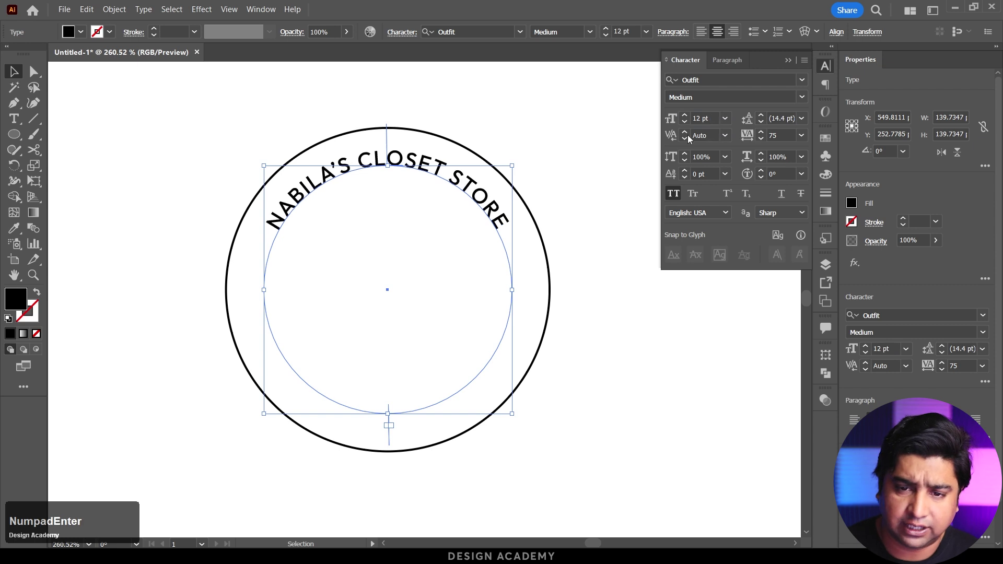
Step: Set the tracking of the arched store name to 100
{"action": "left_click", "coordinate": [802, 135]}
{"action": "left_click", "coordinate": [818, 328]}
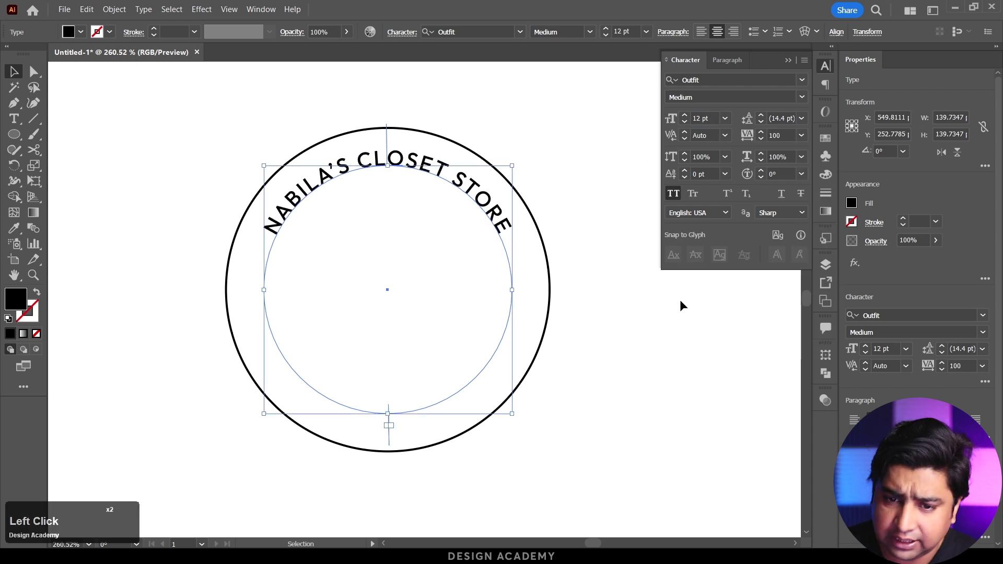
{"action": "left_click", "coordinate": [617, 350]}
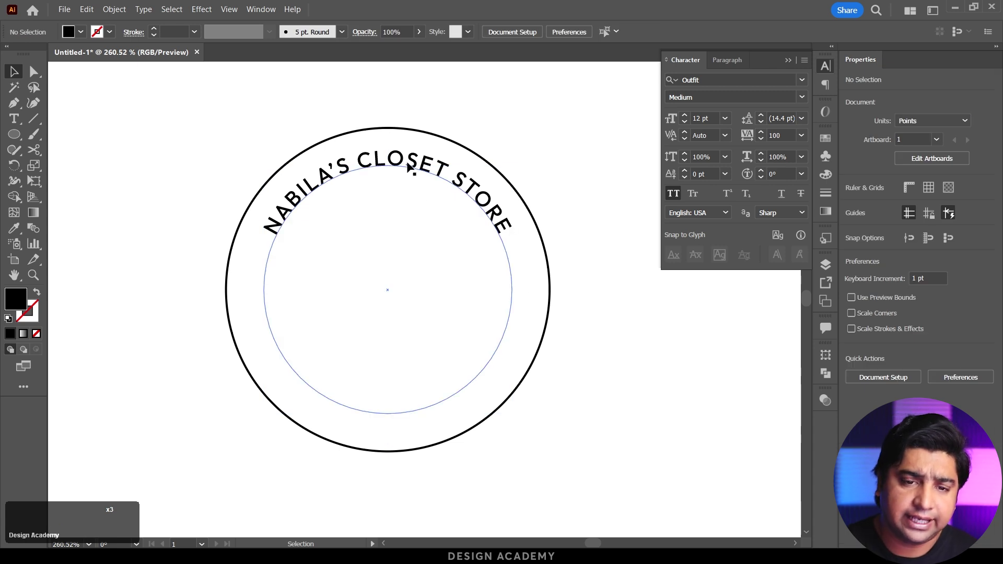
Step: Copy the path text, paste it in front and flip the copy to the inside of the circle
{"action": "left_click", "coordinate": [465, 192]}
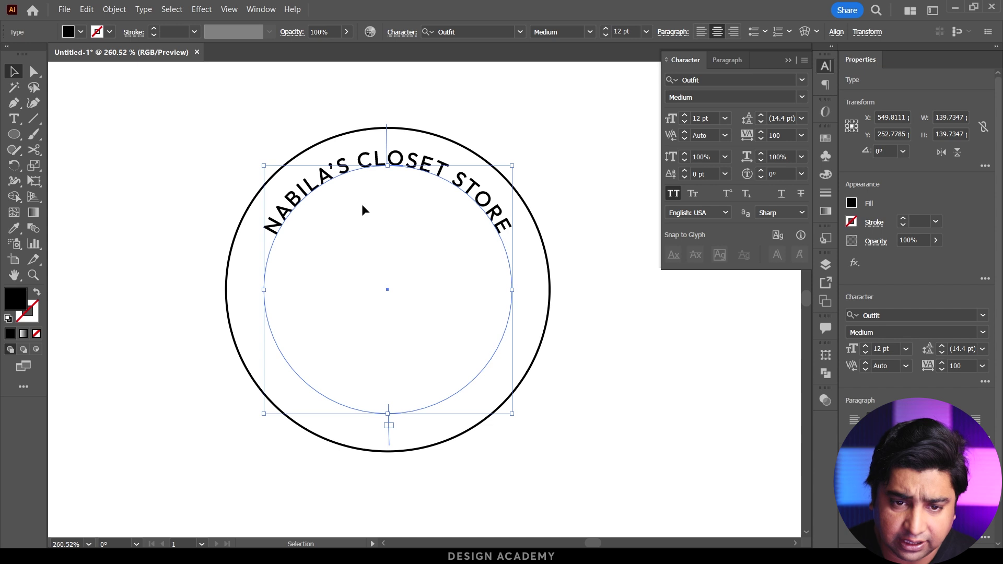
{"action": "left_click", "coordinate": [87, 10]}
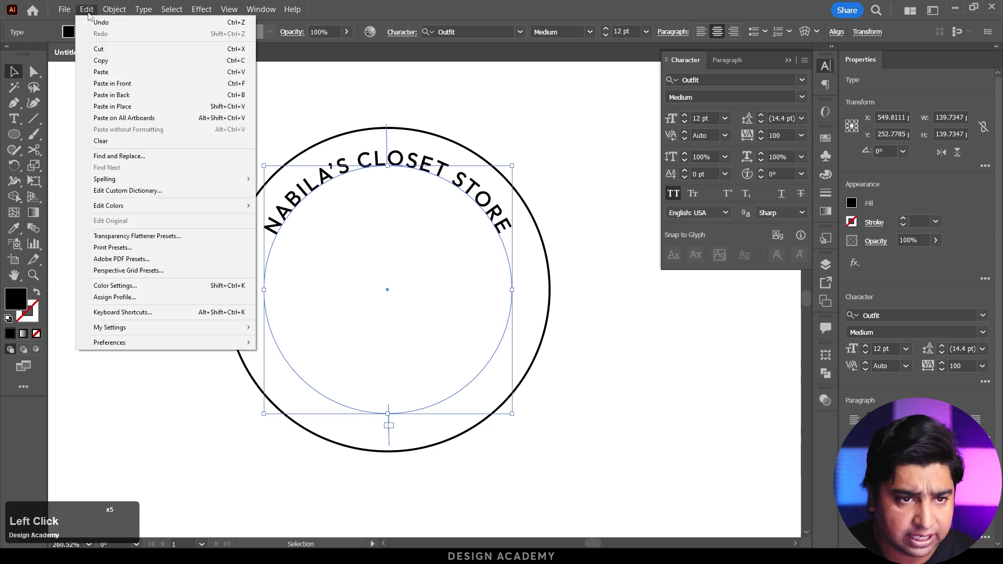
{"action": "left_click", "coordinate": [107, 61]}
{"action": "left_click", "coordinate": [86, 9]}
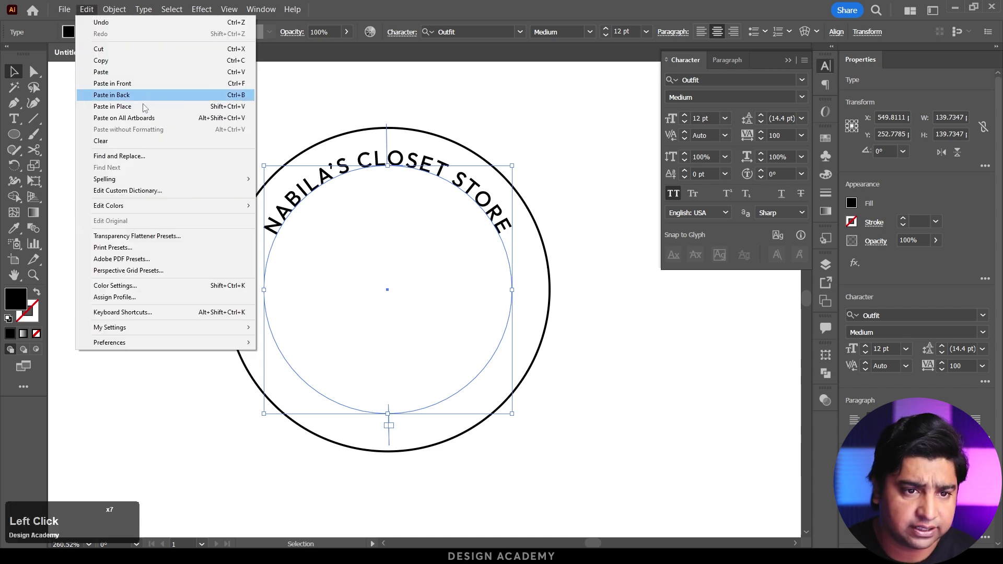
{"action": "left_click", "coordinate": [135, 85]}
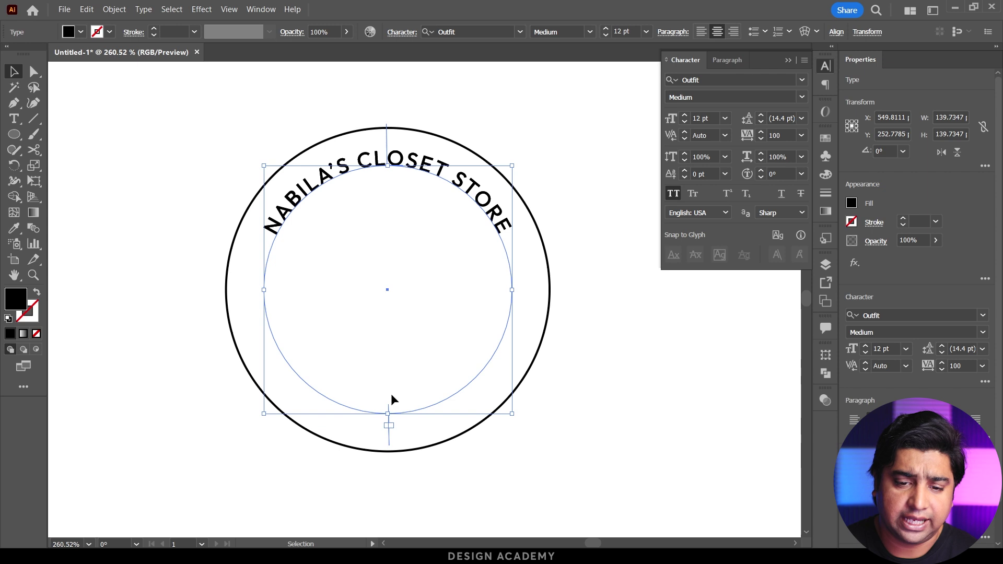
{"action": "left_click_drag", "start_coordinate": [388, 142], "coordinate": [390, 175]}
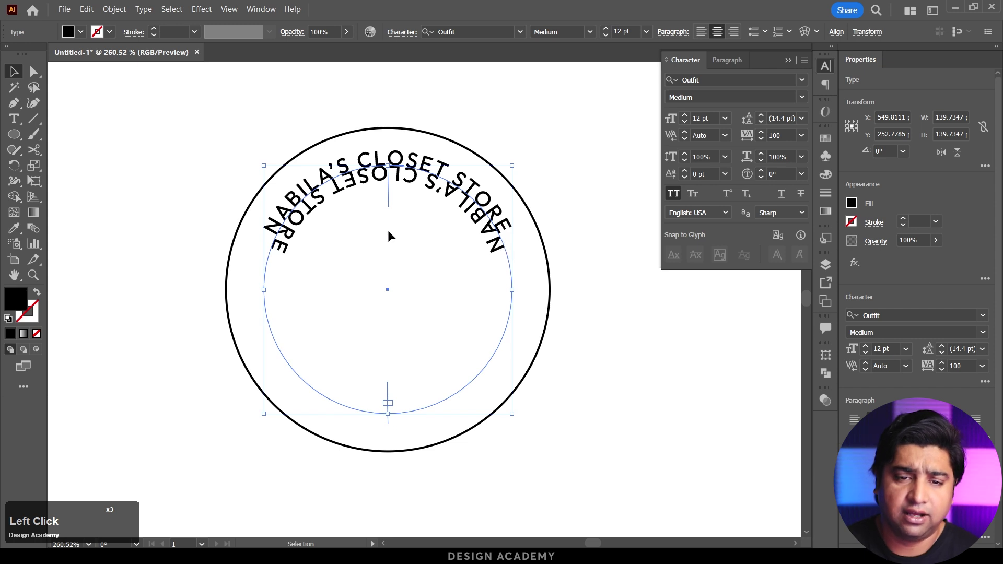
Step: Rotate the flipped copy 180° to the bottom of the circle and replace its wording with "BE MORE WITH LESS"
{"action": "left_click_drag", "start_coordinate": [517, 159], "coordinate": [297, 455]}
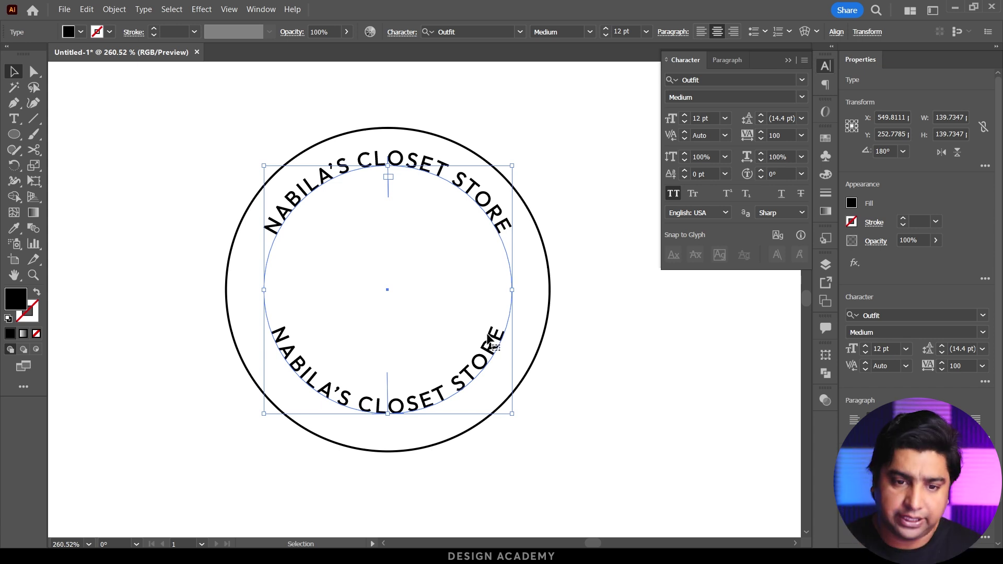
{"action": "triple_click", "coordinate": [412, 408]}
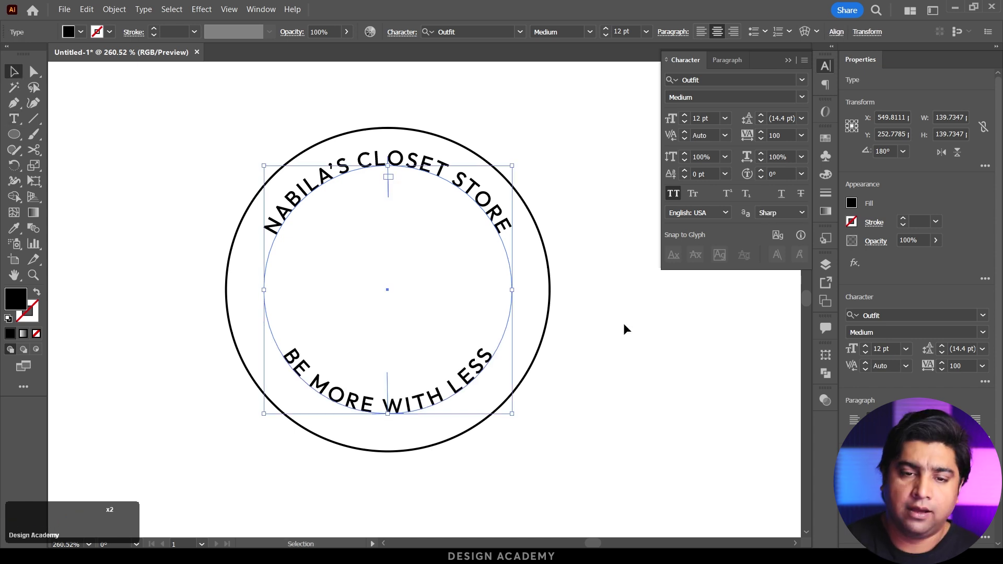
{"action": "left_click", "coordinate": [623, 324]}
Step: Set the baseline shift of the "BE MORE WITH LESS" text to -8 pt
{"action": "left_click", "coordinate": [485, 374]}
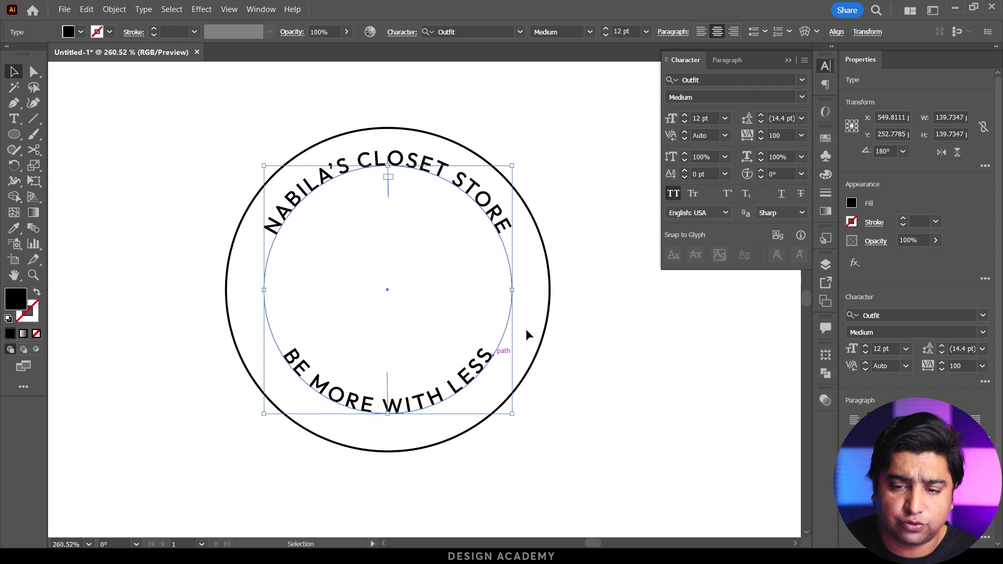
{"action": "left_click", "coordinate": [709, 174]}
{"action": "scroll", "coordinate": [710, 174], "scroll_direction": "up", "scroll_amount": 4}
{"action": "scroll", "coordinate": [710, 174], "scroll_direction": "down", "scroll_amount": 11}
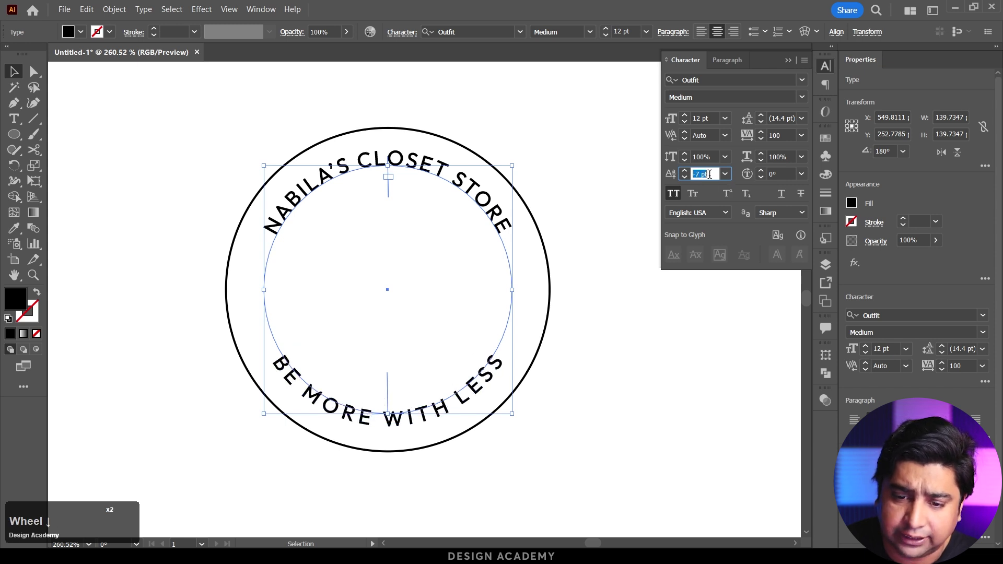
{"action": "scroll", "coordinate": [709, 174], "scroll_direction": "down", "scroll_amount": 2}
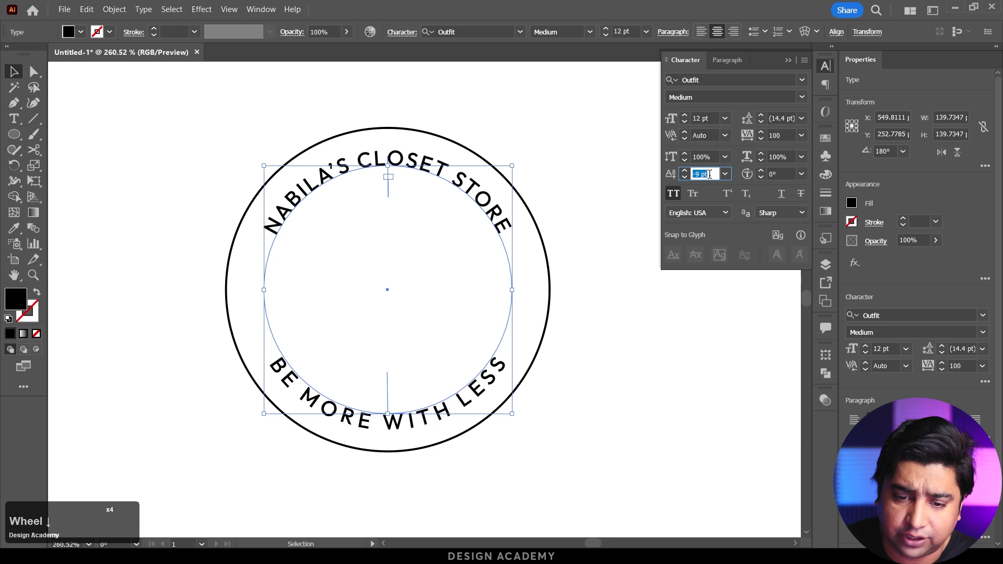
{"action": "scroll", "coordinate": [710, 174], "scroll_direction": "up", "scroll_amount": 1}
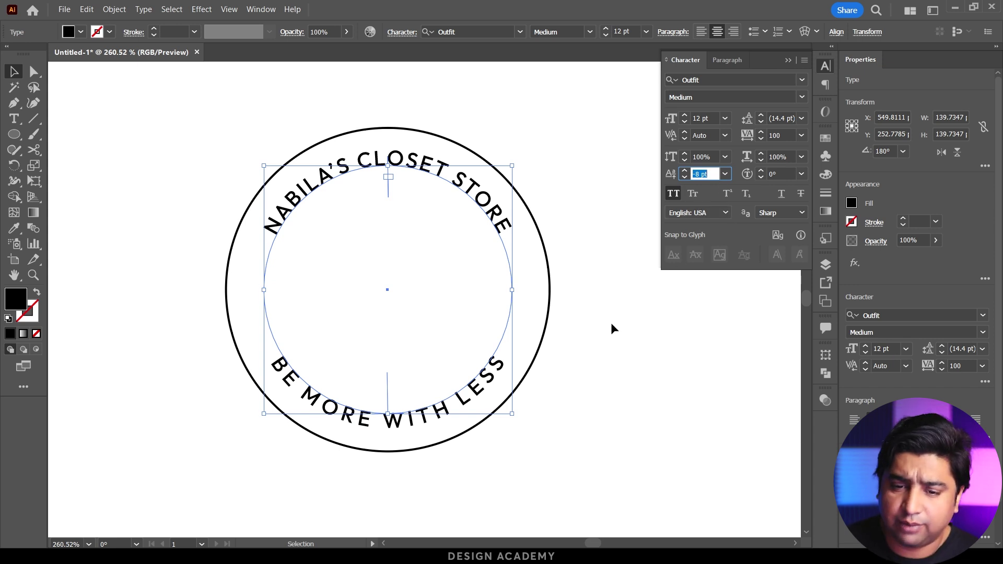
Step: Set the tracking of the "BE MORE WITH LESS" text to 75
{"action": "left_click", "coordinate": [802, 136]}
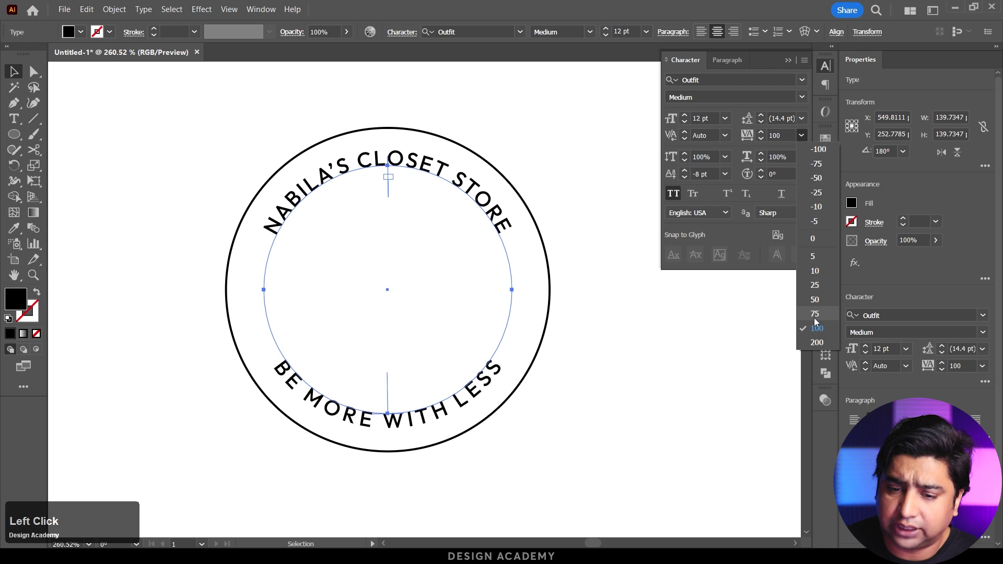
{"action": "left_click", "coordinate": [815, 314]}
{"action": "left_click", "coordinate": [627, 370]}
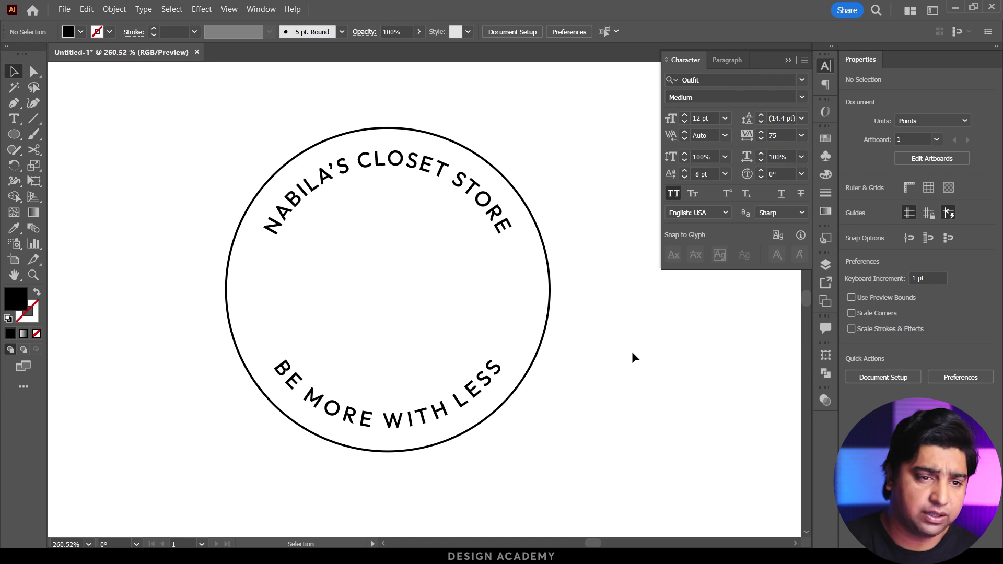
Step: Add the lowercase text "ncs" in the middle of the badge and enlarge it to about 39 pt
{"action": "left_click", "coordinate": [14, 119]}
{"action": "left_click_drag", "start_coordinate": [406, 301], "coordinate": [488, 259]}
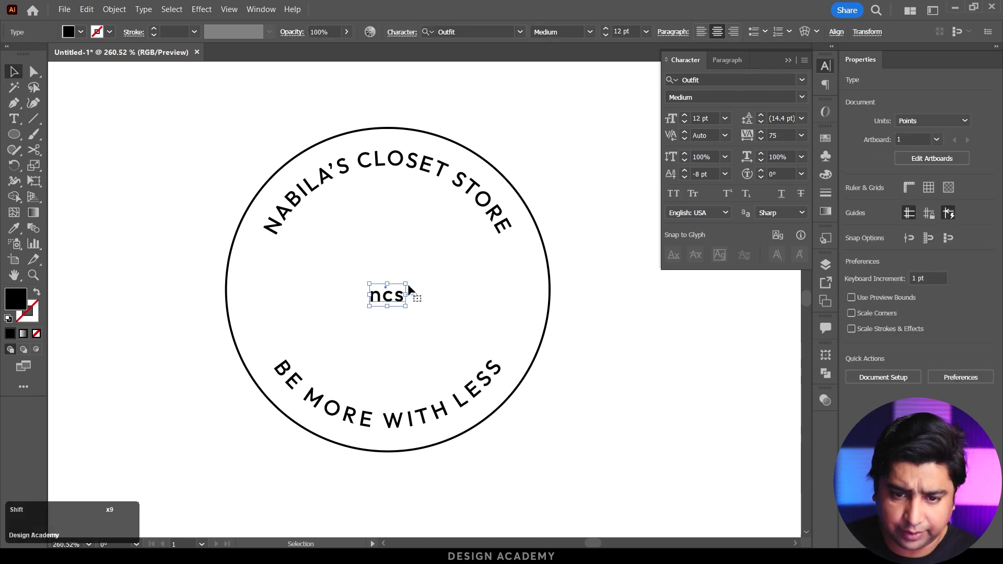
{"action": "left_click_drag", "start_coordinate": [436, 279], "coordinate": [394, 293]}
{"action": "left_click", "coordinate": [674, 193]}
{"action": "left_click", "coordinate": [673, 193]}
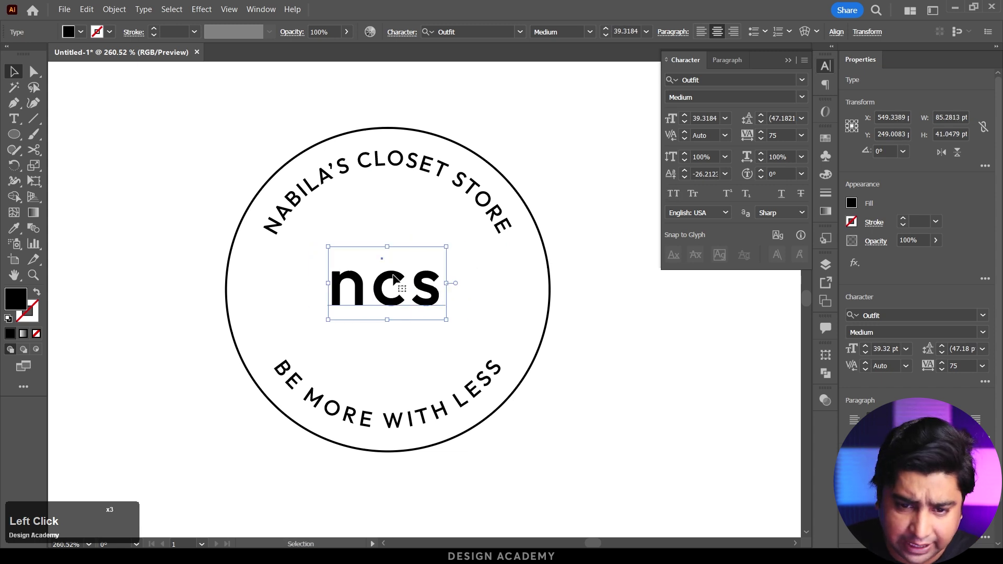
Step: Filter the font list to script typefaces and set the "ncs" text in adelia
{"action": "left_click", "coordinate": [521, 32]}
{"action": "left_click", "coordinate": [460, 74]}
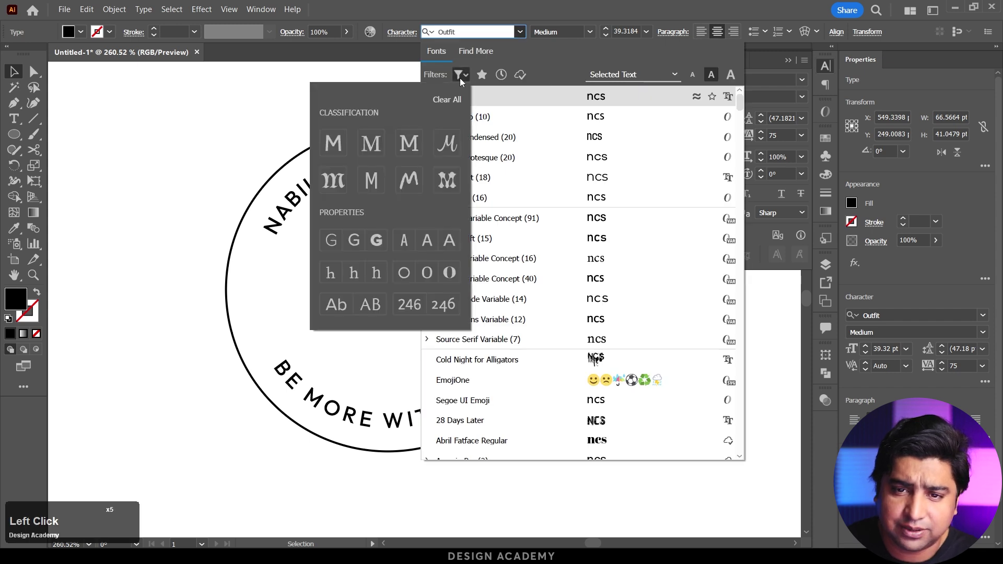
{"action": "left_click", "coordinate": [447, 146]}
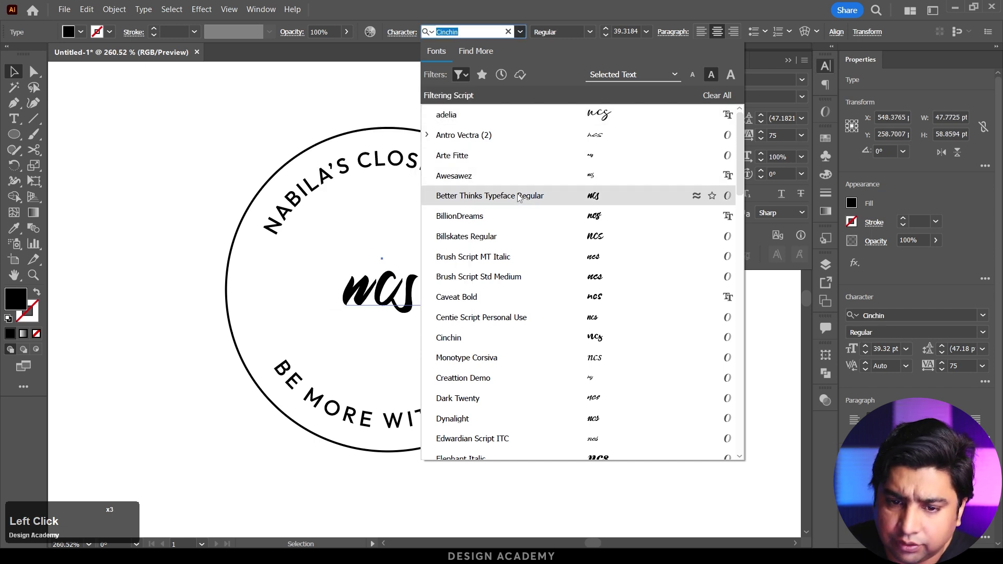
{"action": "scroll", "coordinate": [541, 307], "scroll_direction": "down", "scroll_amount": 2}
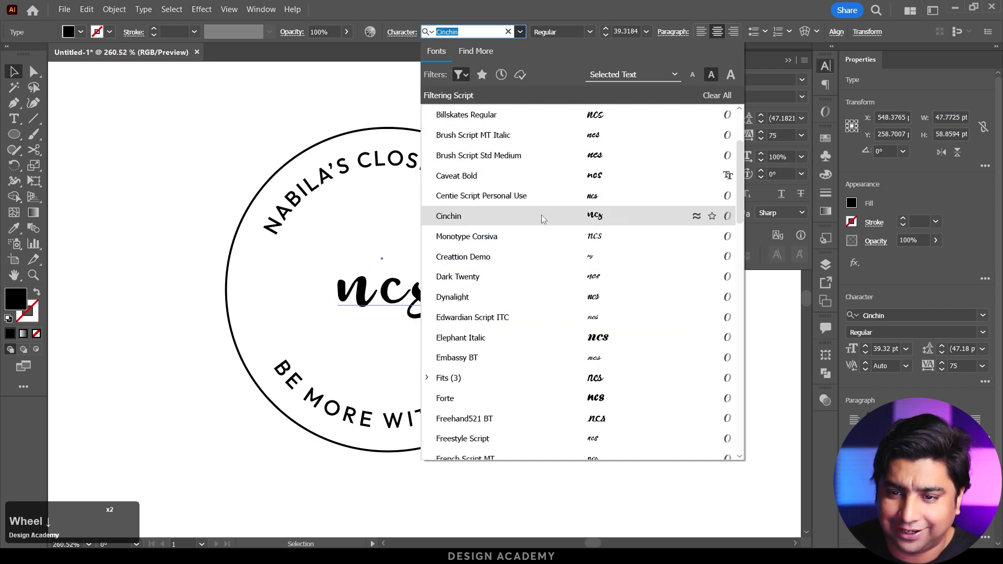
{"action": "scroll", "coordinate": [559, 350], "scroll_direction": "down", "scroll_amount": 3}
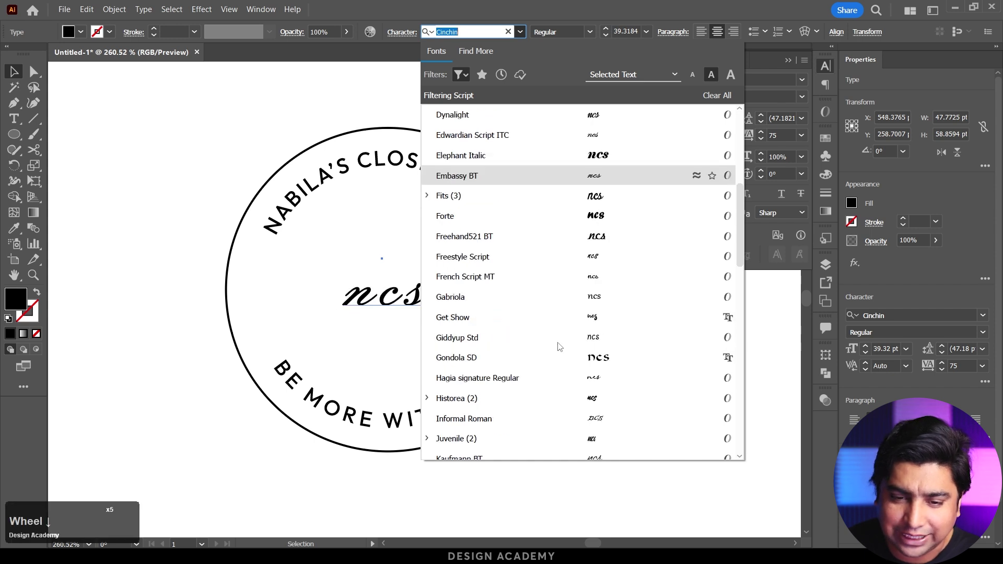
{"action": "scroll", "coordinate": [539, 251], "scroll_direction": "down", "scroll_amount": 4}
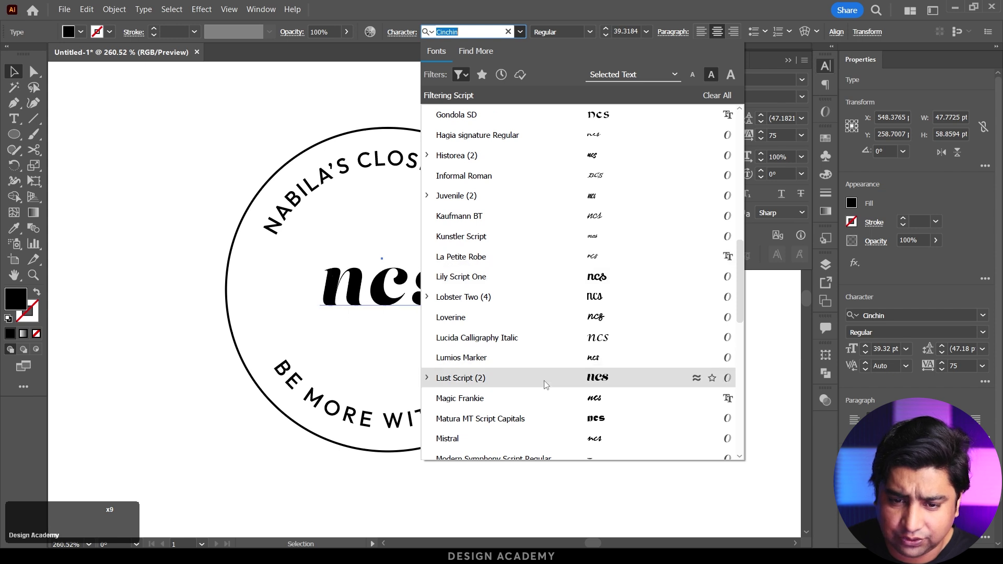
{"action": "scroll", "coordinate": [549, 375], "scroll_direction": "down", "scroll_amount": 3}
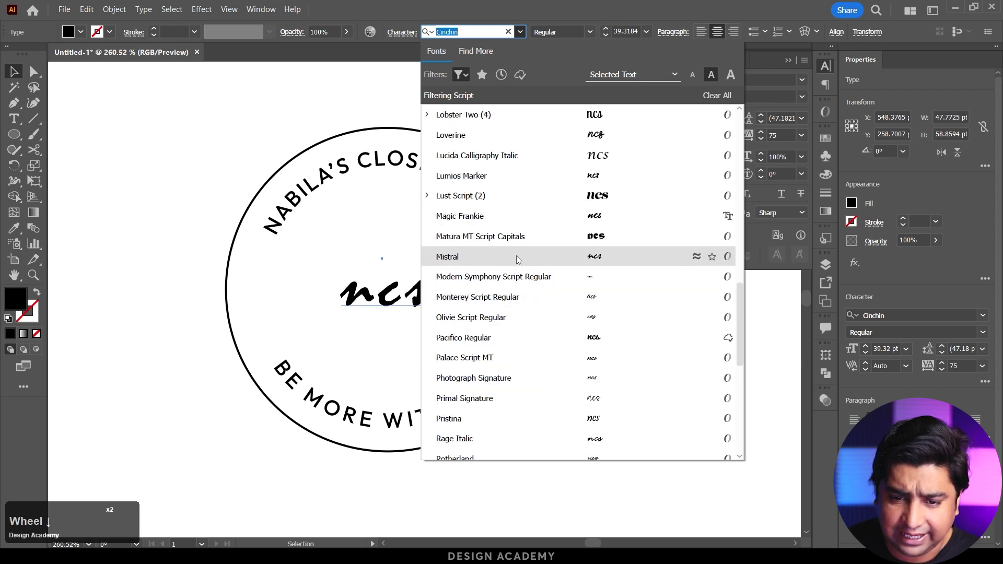
{"action": "scroll", "coordinate": [537, 339], "scroll_direction": "down", "scroll_amount": 4}
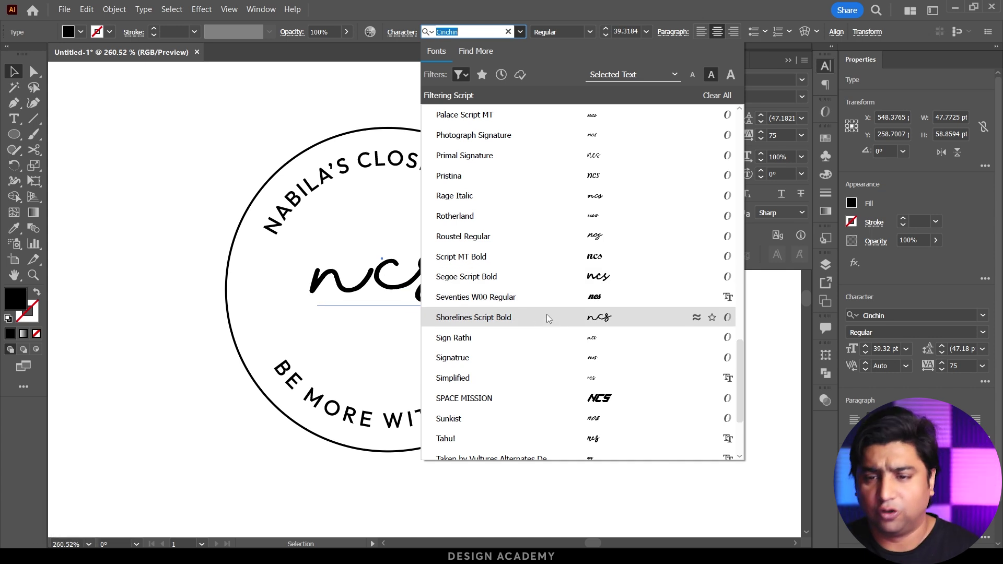
{"action": "scroll", "coordinate": [546, 312], "scroll_direction": "down", "scroll_amount": 1}
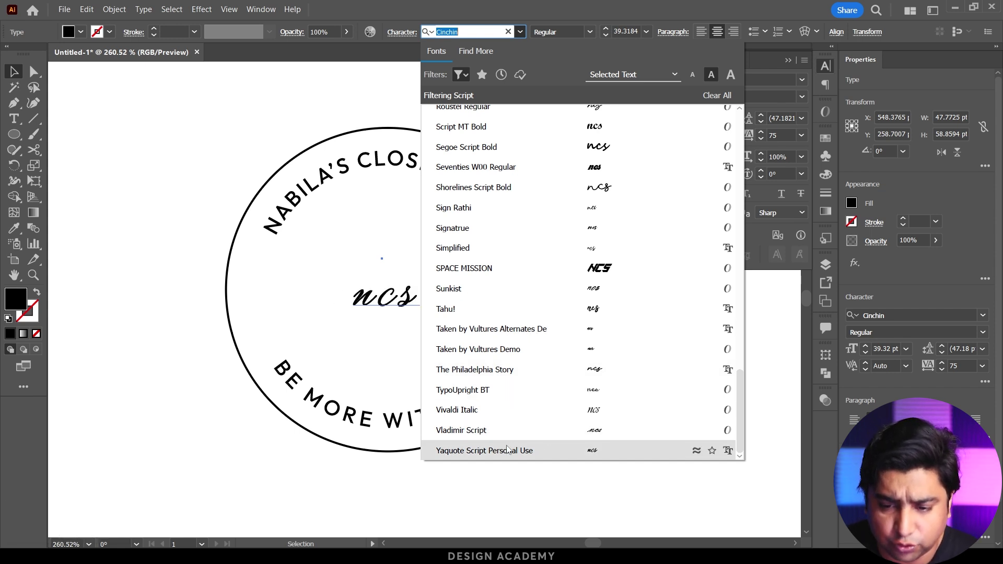
{"action": "scroll", "coordinate": [503, 278], "scroll_direction": "up", "scroll_amount": 9}
{"action": "scroll", "coordinate": [503, 278], "scroll_direction": "up", "scroll_amount": 8}
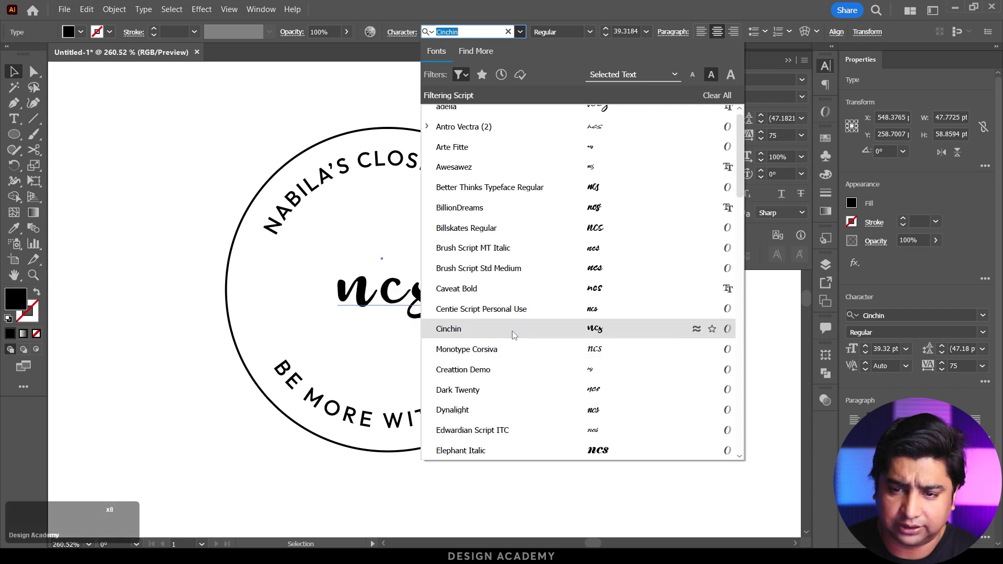
{"action": "scroll", "coordinate": [498, 228], "scroll_direction": "up", "scroll_amount": 1}
{"action": "scroll", "coordinate": [498, 209], "scroll_direction": "up", "scroll_amount": 2}
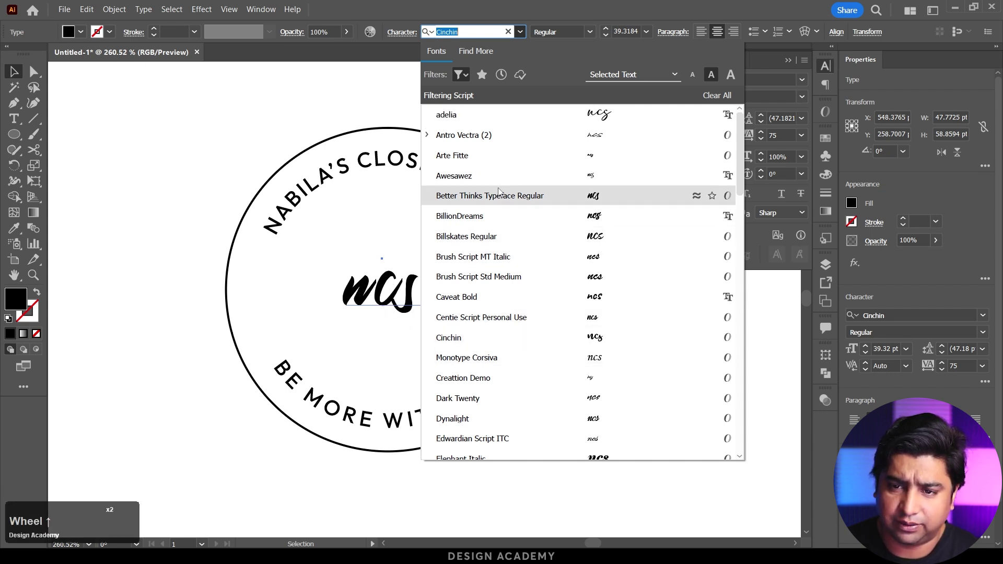
{"action": "left_click", "coordinate": [467, 116]}
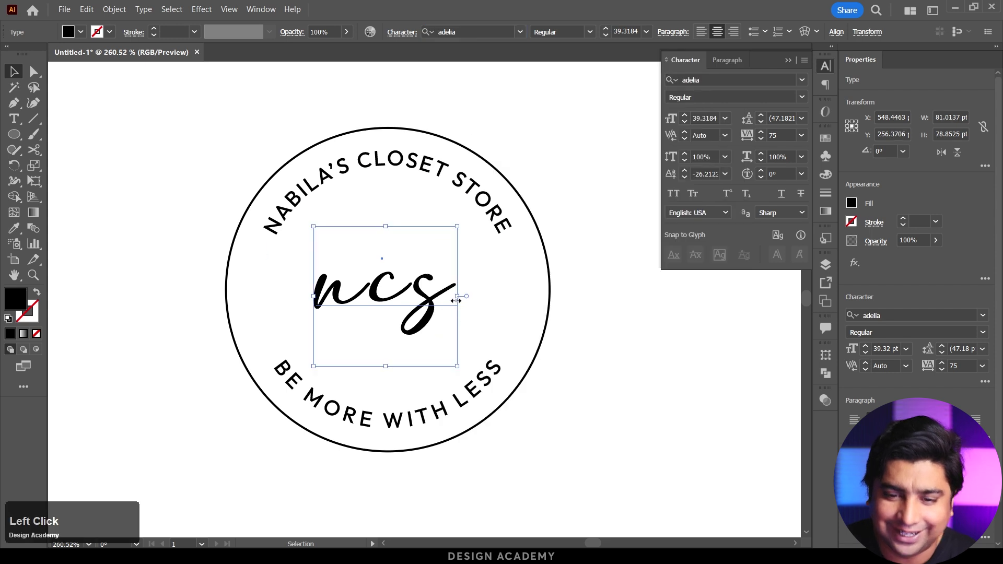
Step: Enlarge the "ncs" text to about 63 pt, rotate it about 7° and position it in the middle of the badge
{"action": "left_click_drag", "start_coordinate": [459, 296], "coordinate": [511, 283]}
{"action": "left_click_drag", "start_coordinate": [453, 287], "coordinate": [463, 288]}
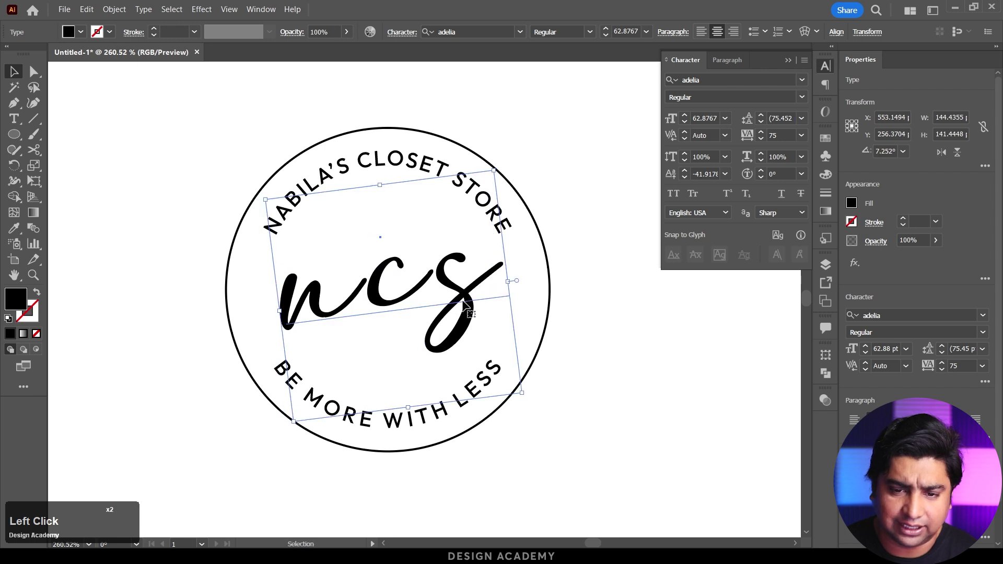
Step: Delete the "s" from the central script text and enlarge the remaining "nc" to about 73 pt
{"action": "double_click", "coordinate": [445, 291]}
{"action": "left_click_drag", "start_coordinate": [439, 286], "coordinate": [478, 289]}
{"action": "key", "text": "BackSpace"}
{"action": "key", "text": "Escape"}
Step: Replace the "n" with its alternate glyph with a long left-hand swash and the "c" with its right-hand swash alternate
{"action": "double_click", "coordinate": [339, 300]}
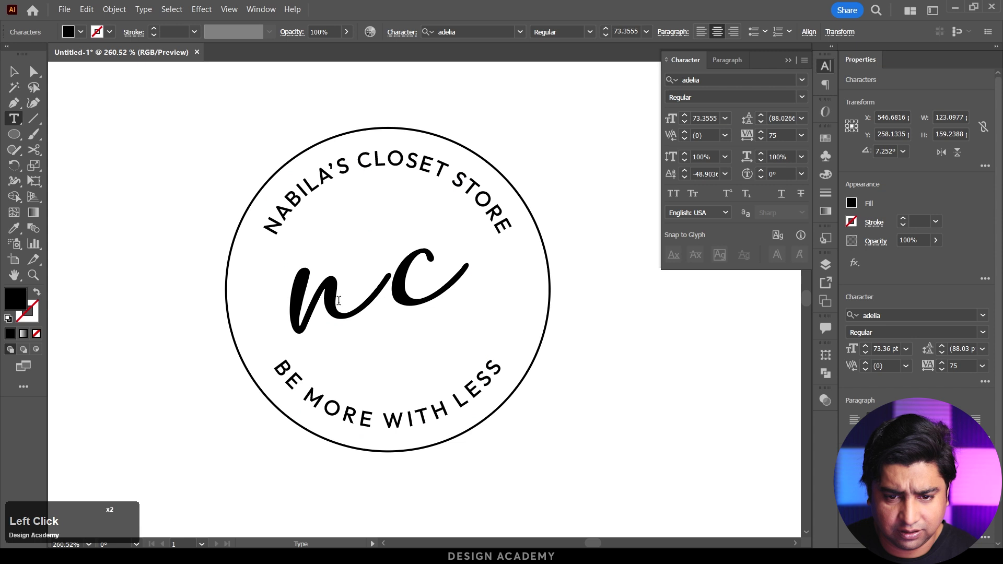
{"action": "left_click_drag", "start_coordinate": [339, 300], "coordinate": [295, 317]}
{"action": "left_click", "coordinate": [421, 451]}
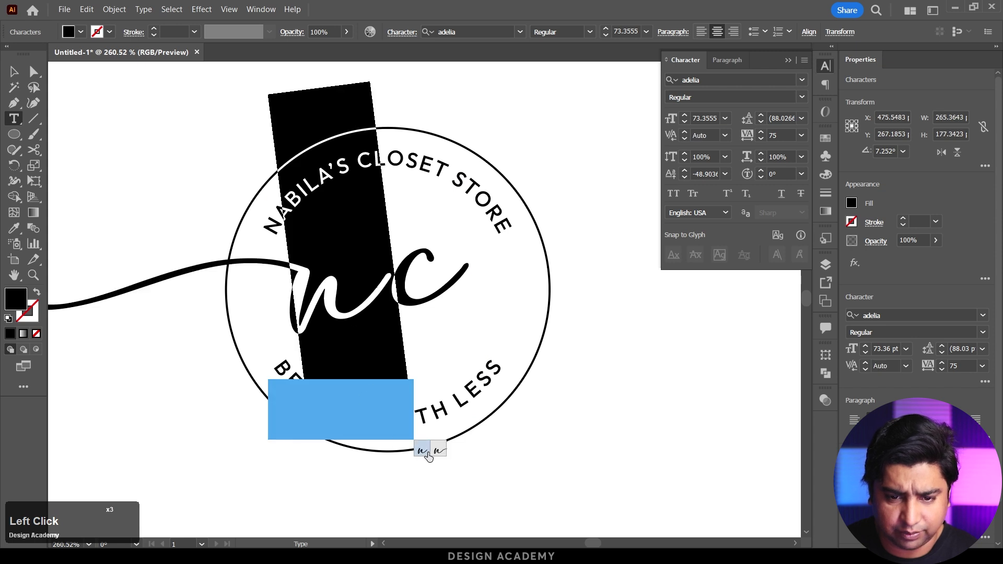
{"action": "left_click", "coordinate": [350, 307]}
{"action": "left_click_drag", "start_coordinate": [397, 288], "coordinate": [473, 269]}
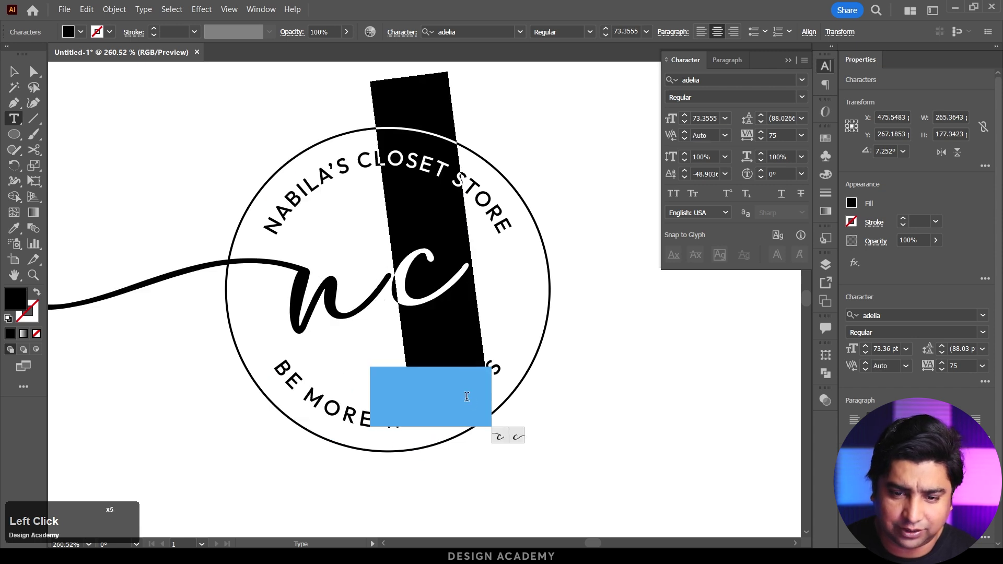
{"action": "left_click", "coordinate": [516, 435]}
{"action": "left_click", "coordinate": [14, 72]}
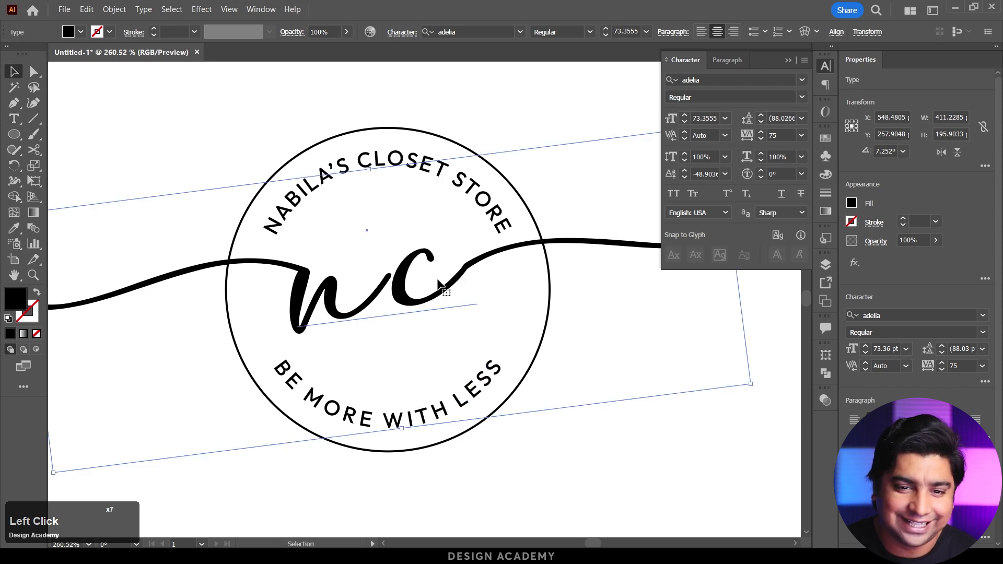
Step: Scale the swash "nc" text down to about 48.6 pt and centre it across the ring, with the swashes extending past both sides
{"action": "scroll", "coordinate": [438, 278], "scroll_direction": "down", "scroll_amount": 4}
{"action": "left_click_drag", "start_coordinate": [600, 267], "coordinate": [533, 271]}
{"action": "left_click", "coordinate": [562, 383]}
{"action": "left_click_drag", "start_coordinate": [431, 278], "coordinate": [526, 280]}
{"action": "left_click_drag", "start_coordinate": [626, 288], "coordinate": [611, 254]}
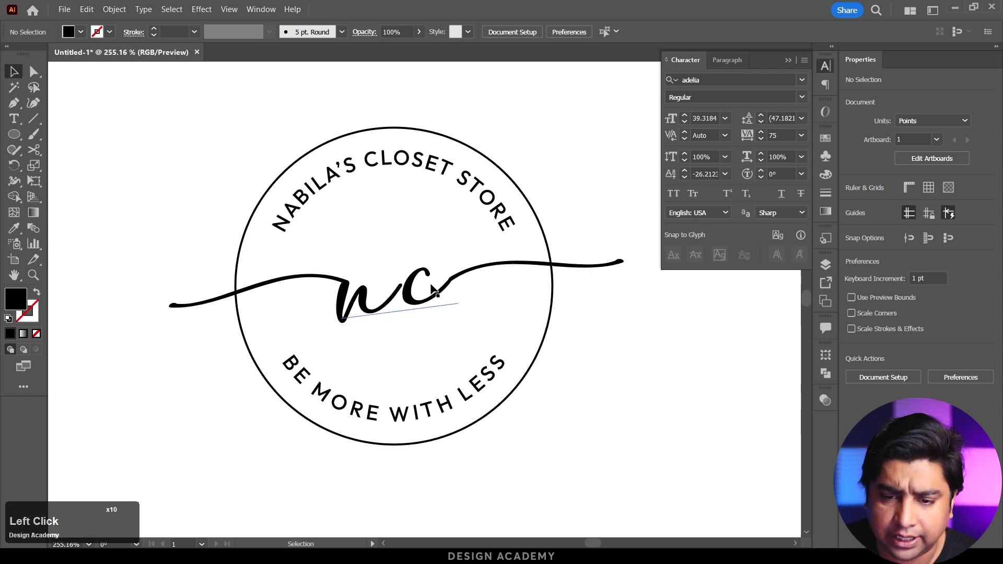
Step: Switch the "c" in the central text between its alternate glyphs, ending on the one with the right-hand swash
{"action": "left_click", "coordinate": [592, 269]}
{"action": "left_click", "coordinate": [470, 32]}
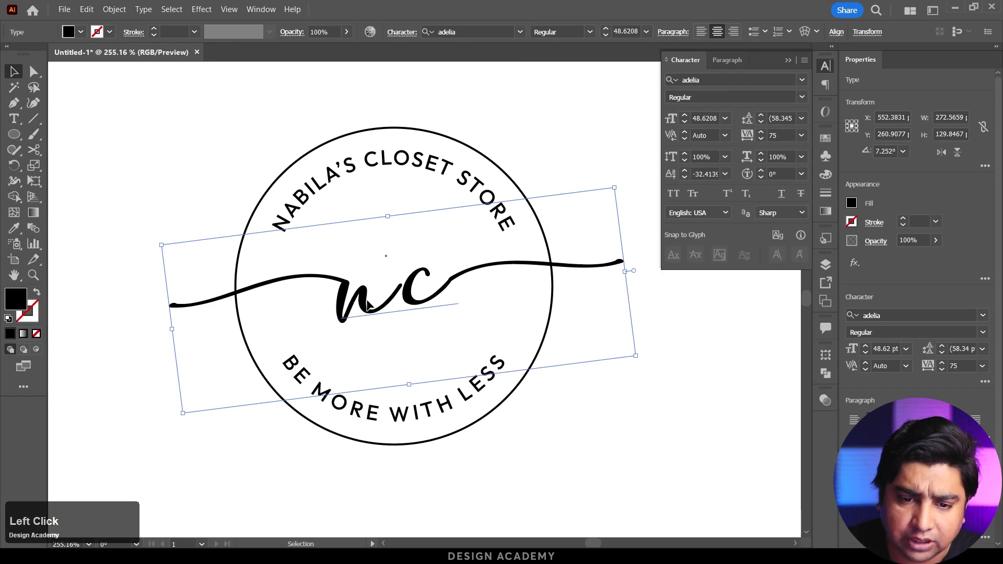
{"action": "double_click", "coordinate": [376, 303]}
{"action": "left_click", "coordinate": [421, 292]}
{"action": "left_click_drag", "start_coordinate": [421, 293], "coordinate": [463, 345]}
{"action": "left_click", "coordinate": [491, 396]}
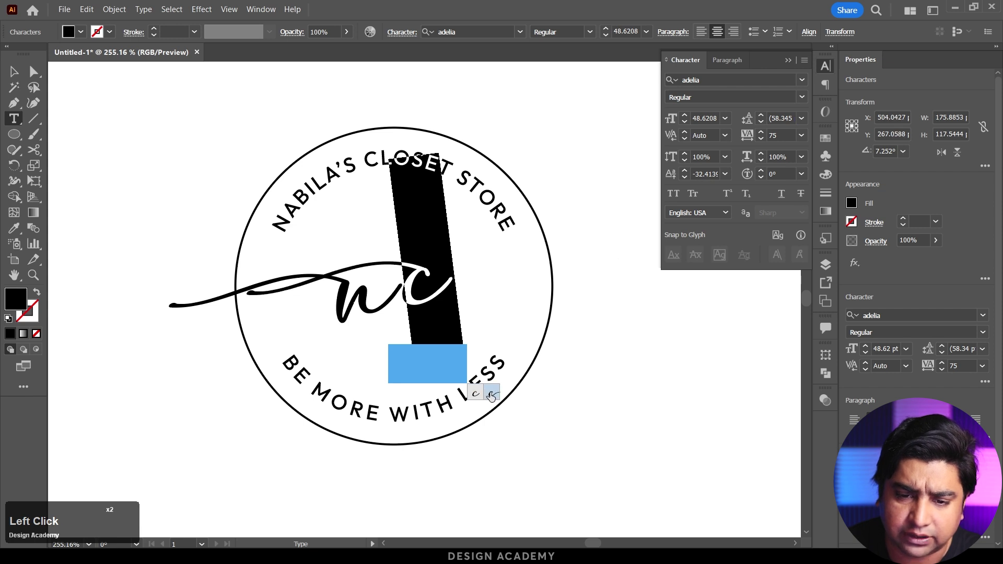
{"action": "left_click", "coordinate": [477, 395]}
{"action": "left_click", "coordinate": [491, 395]}
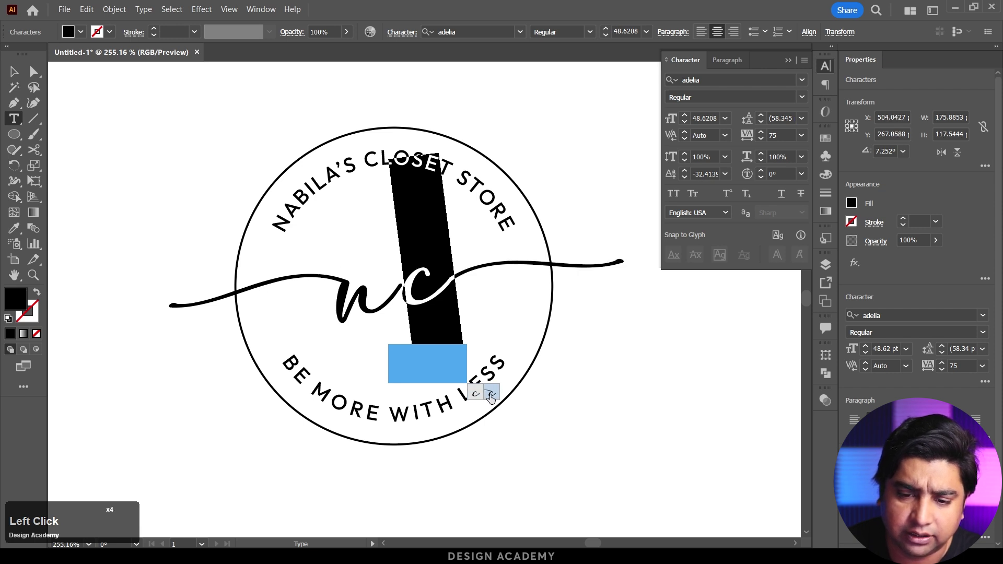
Step: Select the "n" to show its alternate glyphs, keep the one with the left-hand swash and deselect the text
{"action": "left_click", "coordinate": [384, 290]}
{"action": "left_click_drag", "start_coordinate": [387, 299], "coordinate": [328, 305]}
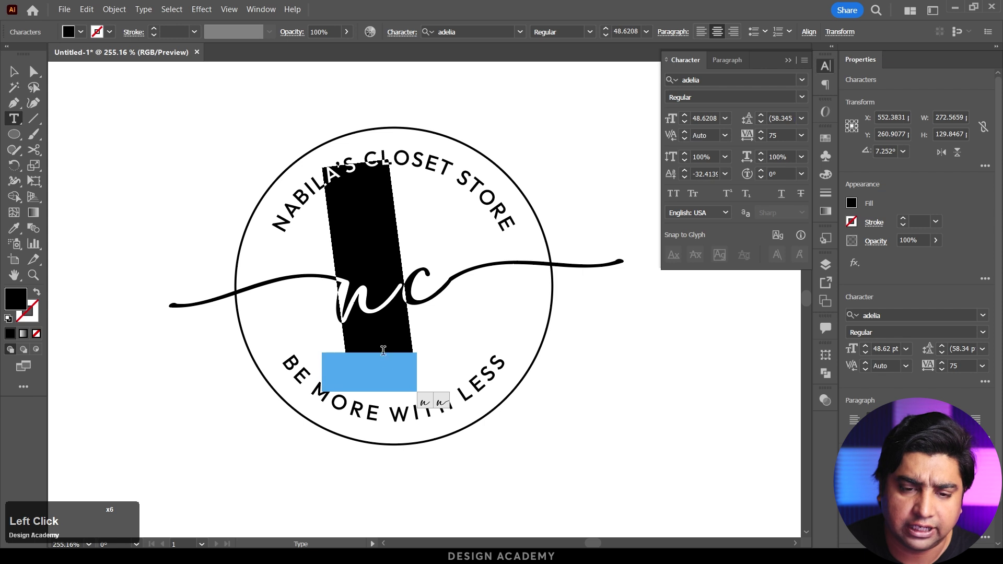
{"action": "left_click", "coordinate": [428, 404]}
{"action": "left_click", "coordinate": [137, 141]}
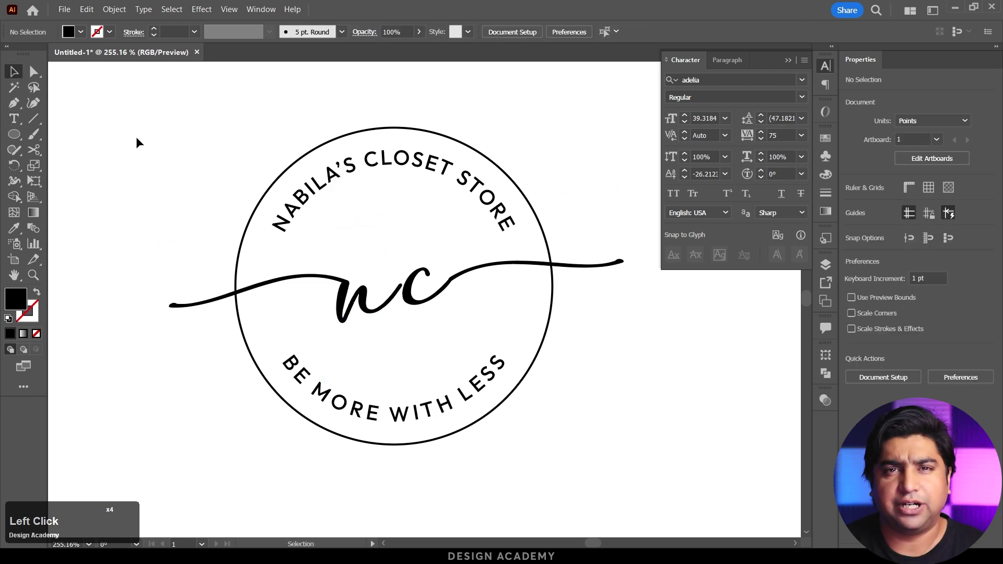